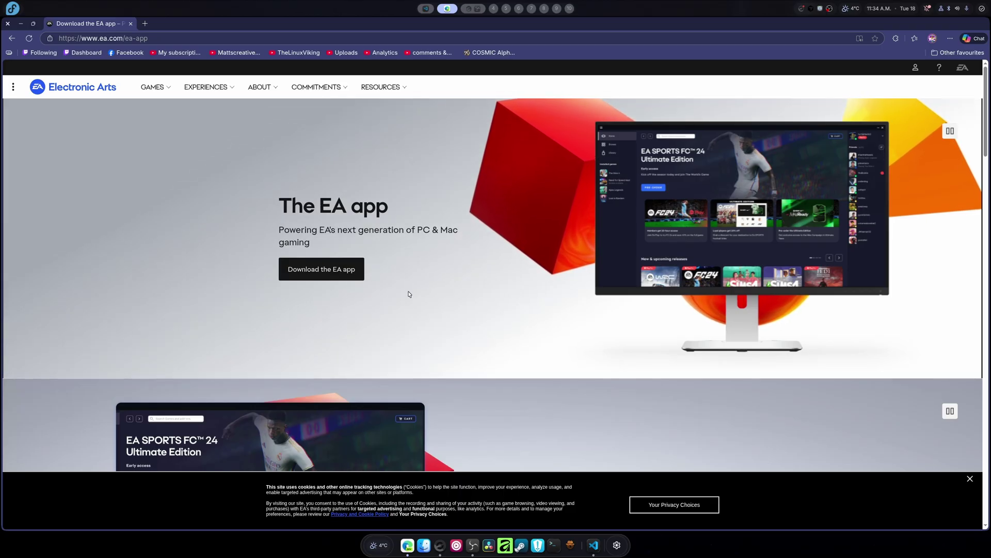
Dismiss the cookie notice and download the Windows installer for the EA app
{"action": "left_click", "coordinate": [970, 479]}
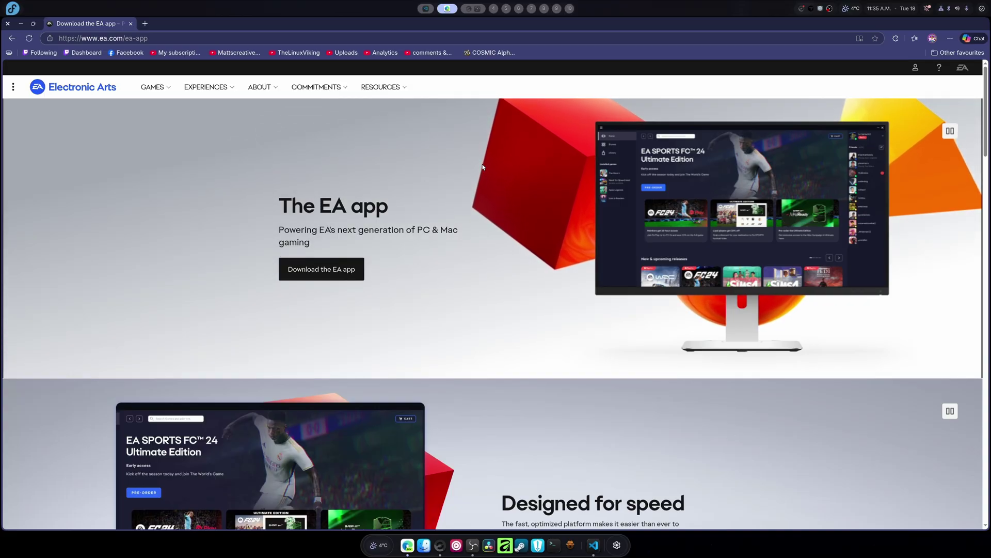
{"action": "left_click", "coordinate": [339, 268]}
{"action": "left_click", "coordinate": [433, 204]}
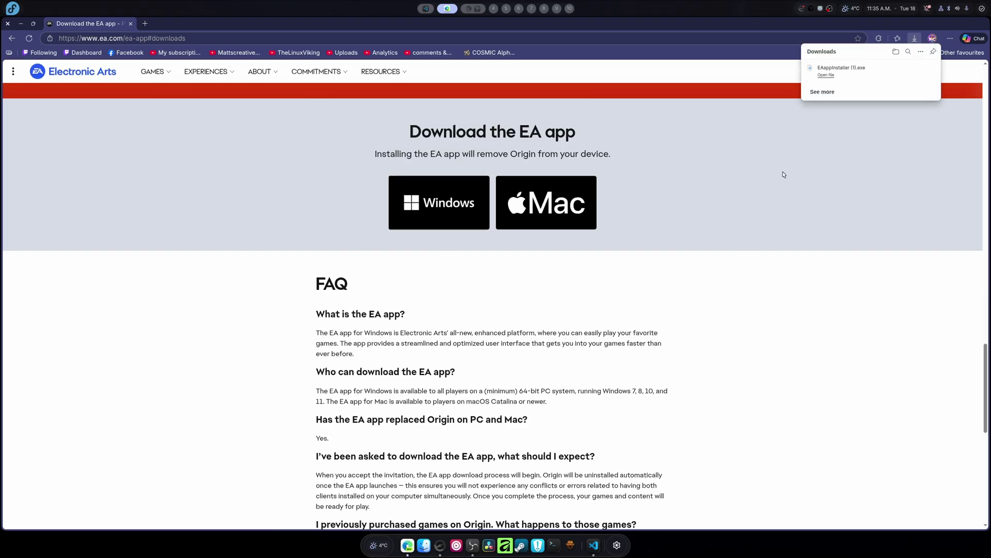
Close the browser and launch Heroic Games Launcher
{"action": "key", "text": "super+2"}
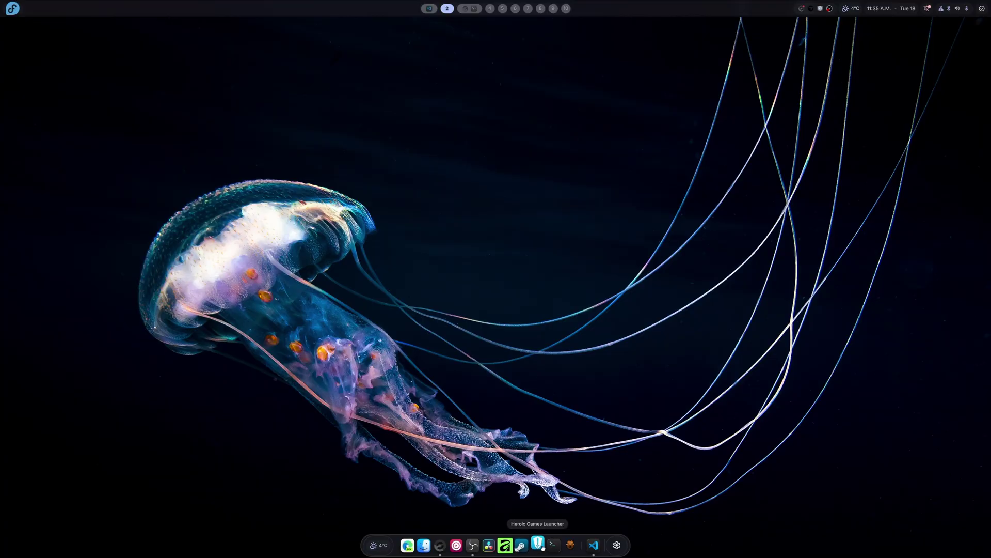
{"action": "left_click", "coordinate": [537, 545]}
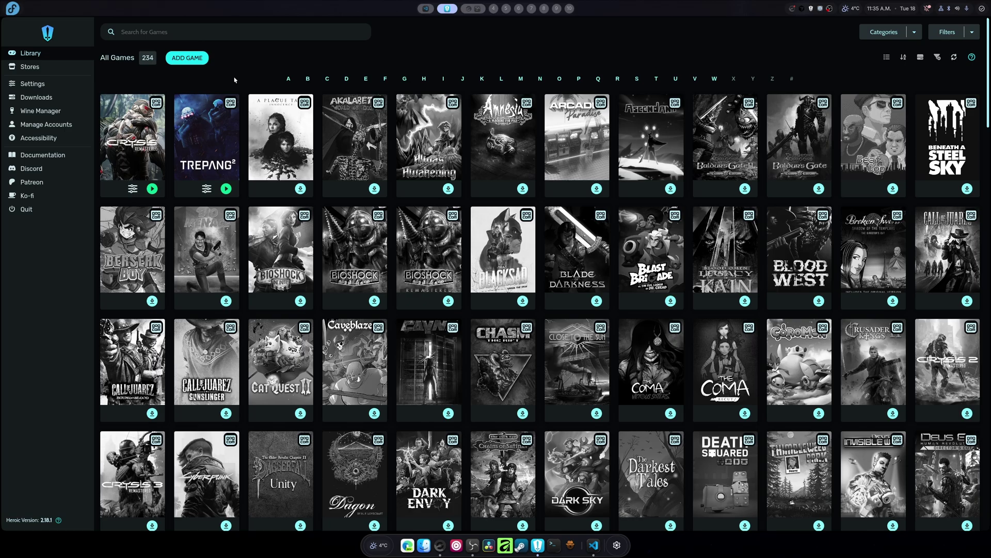
Open Rustora, authenticate with the account password, check the installation status of the Gaming Meta packages in its tweaks, and close it
{"action": "left_click", "coordinate": [570, 545]}
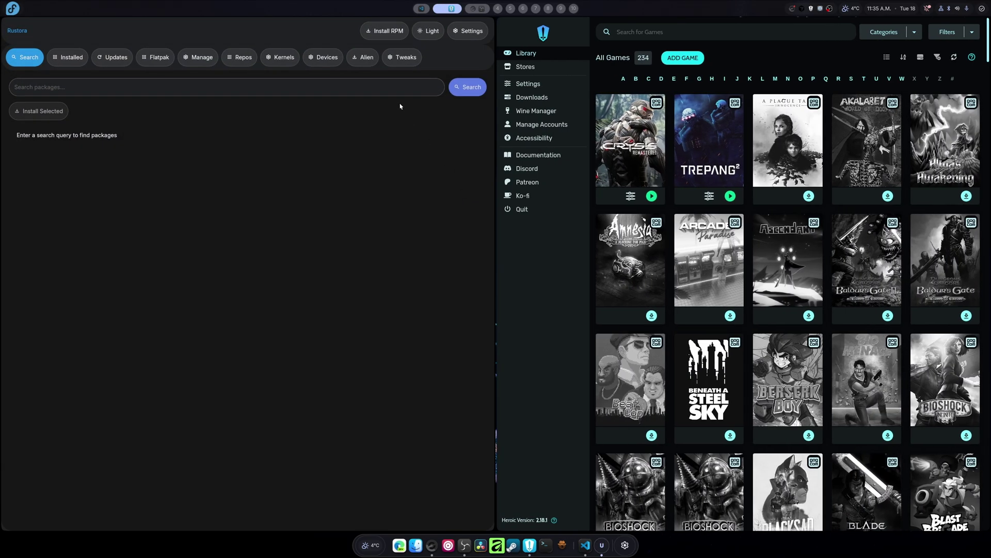
{"action": "left_click", "coordinate": [394, 61]}
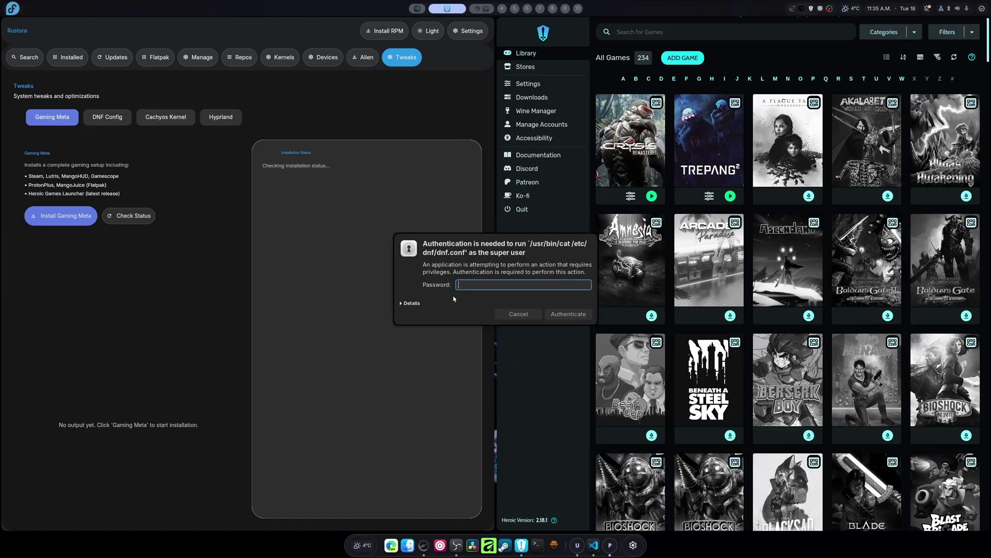
{"action": "key", "text": "Return"}
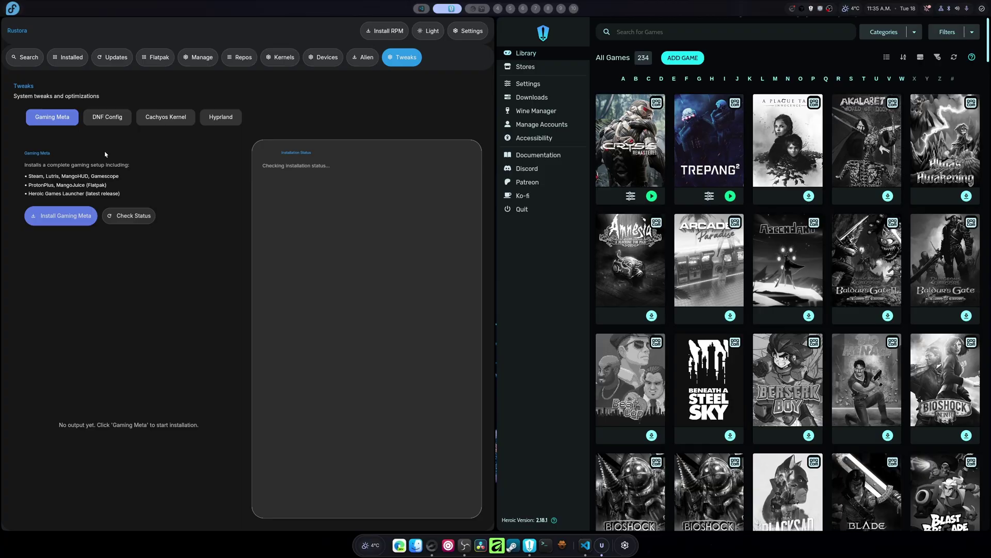
{"action": "left_click", "coordinate": [111, 215]}
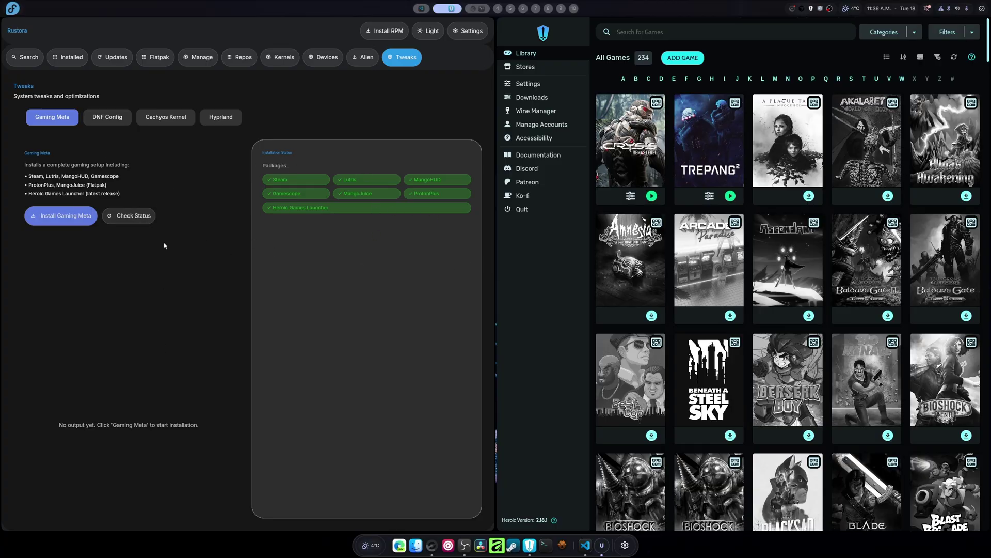
{"action": "key", "text": "super+q"}
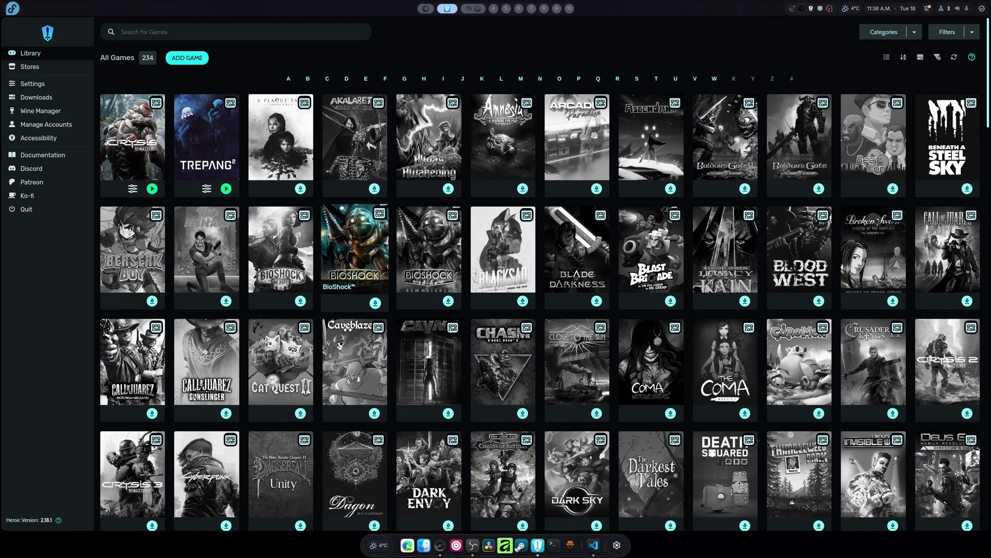
{"action": "left_click", "coordinate": [177, 58]}
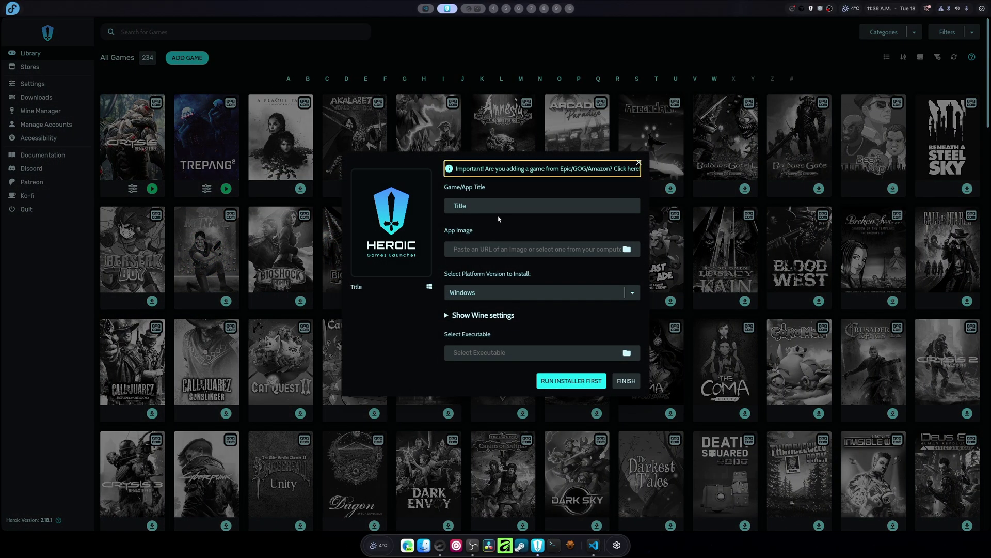
{"action": "key", "text": "Tab"}
{"action": "type", "text": "EA a"}
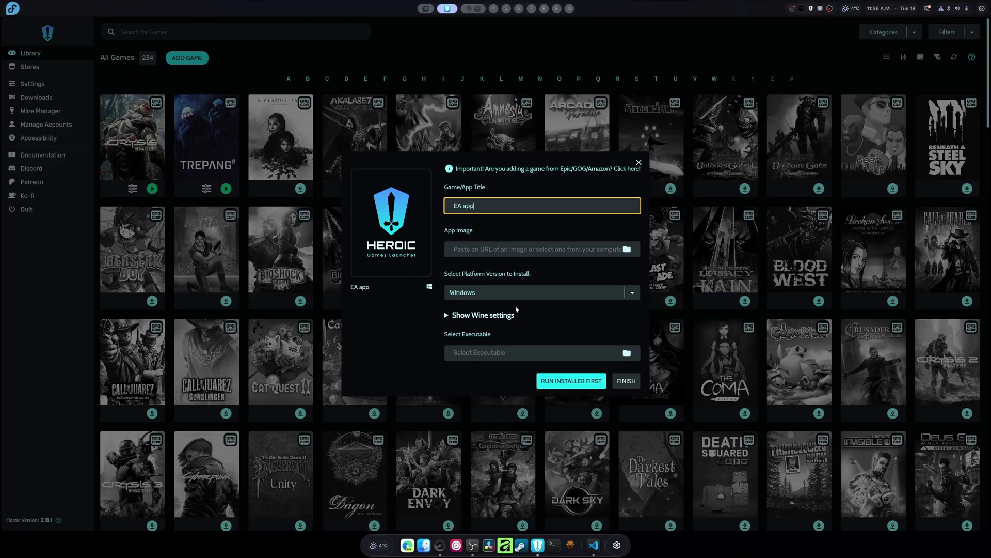
{"action": "left_click", "coordinate": [436, 270]}
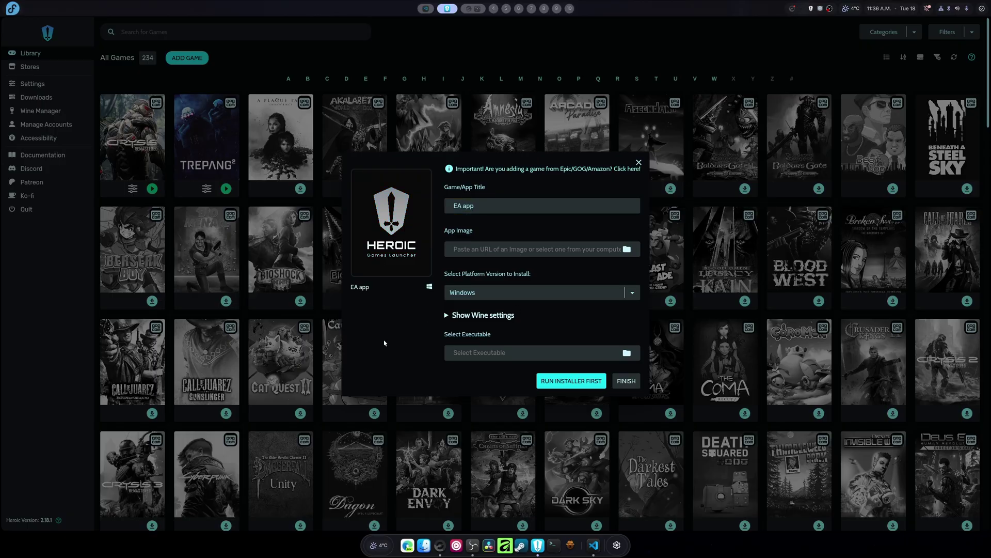
{"action": "left_click", "coordinate": [481, 316]}
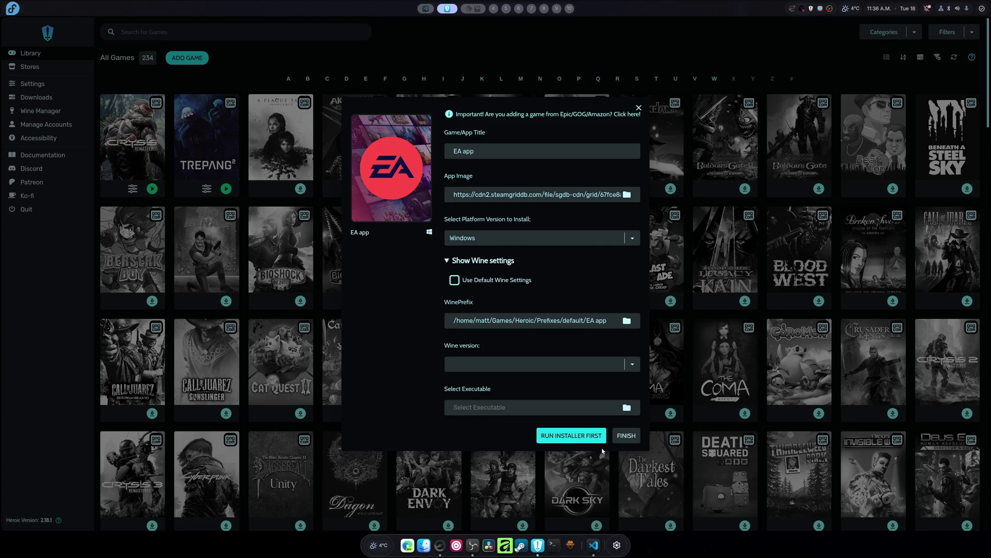
{"action": "left_click", "coordinate": [630, 369]}
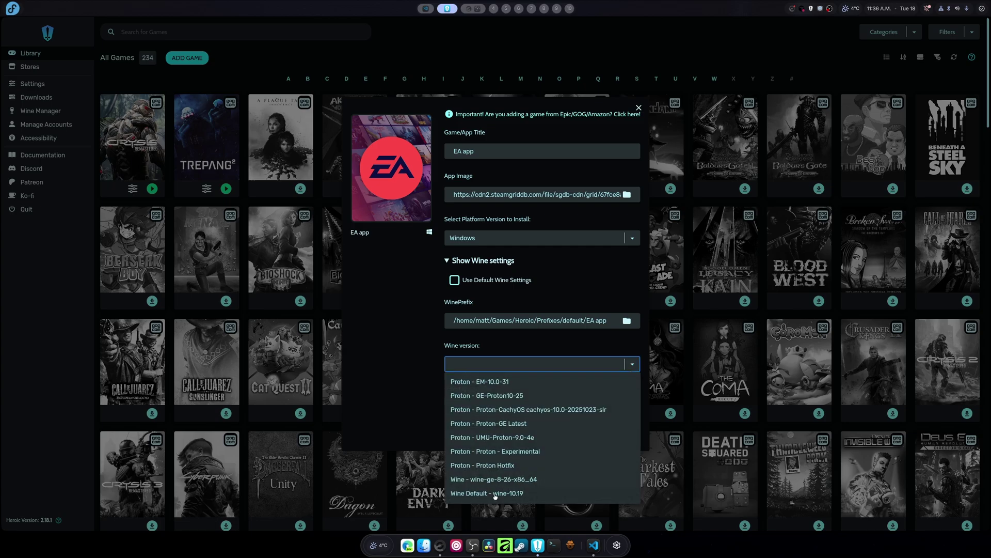
{"action": "left_click", "coordinate": [448, 452]}
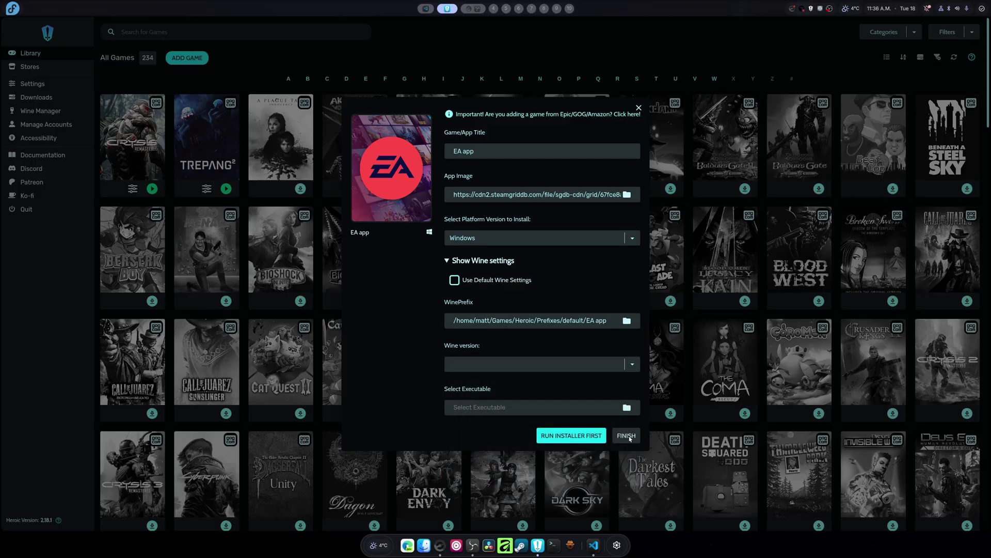
{"action": "left_click", "coordinate": [638, 108]}
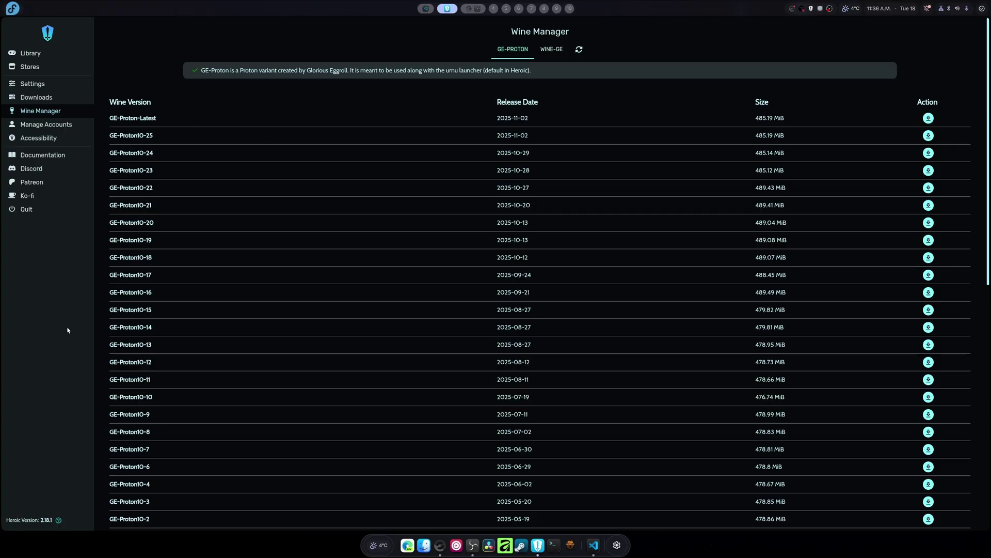
Examine Heroic's advanced global settings for the option allowing Valve Proton builds, and return to the game library
{"action": "left_click", "coordinate": [32, 84]}
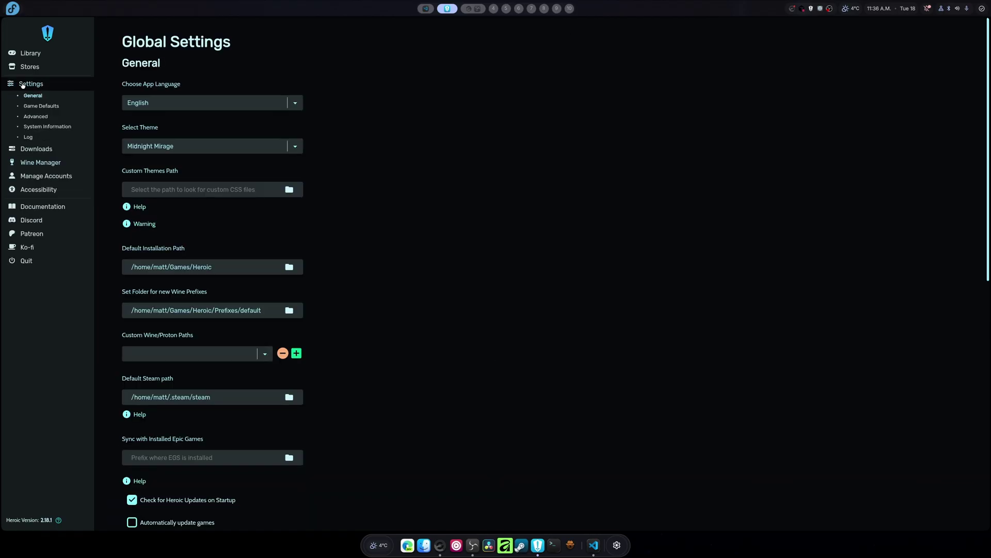
{"action": "left_click", "coordinate": [45, 117]}
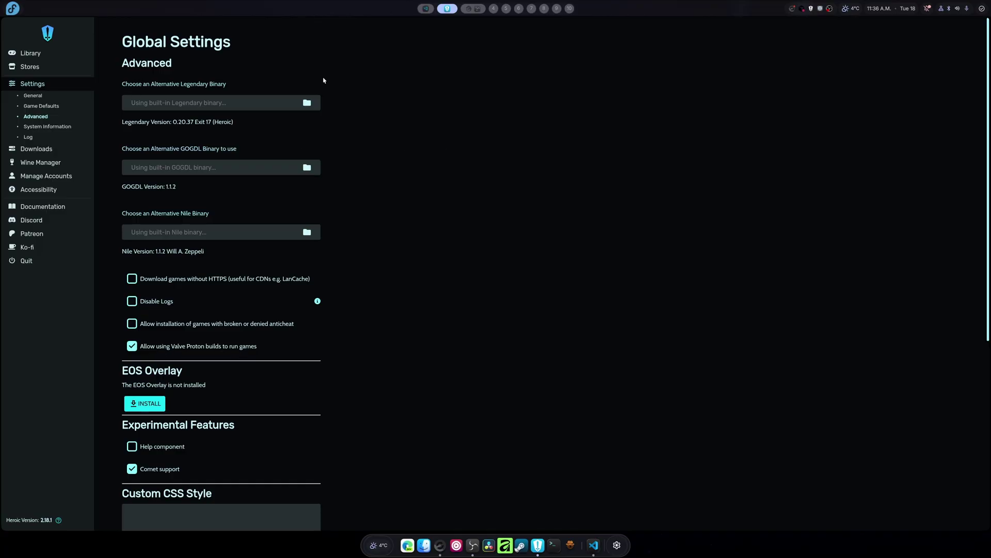
{"action": "left_click", "coordinate": [38, 54]}
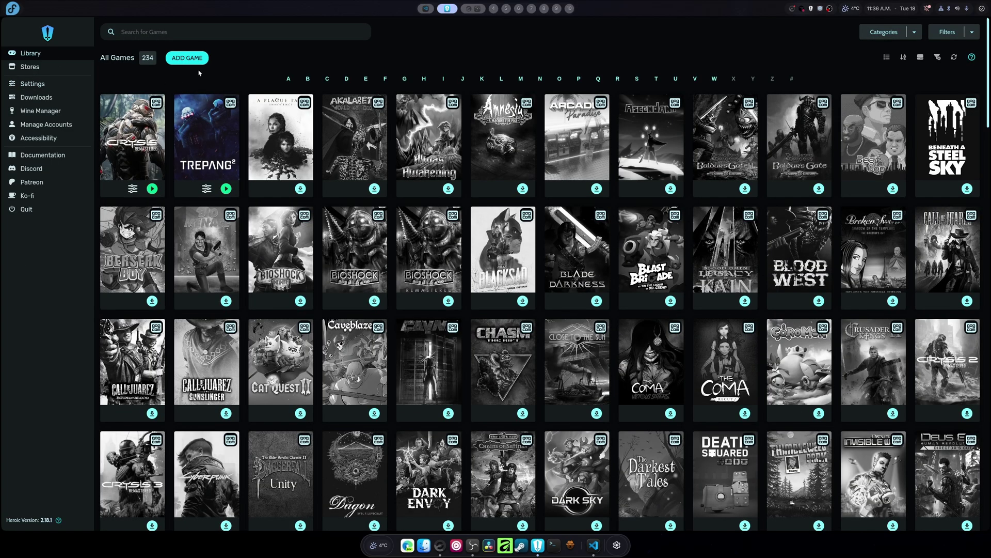
Start adding a game titled EA app and set its Wine version to Proton - Proton-GE Latest
{"action": "left_click", "coordinate": [187, 58]}
{"action": "left_click", "coordinate": [533, 206]}
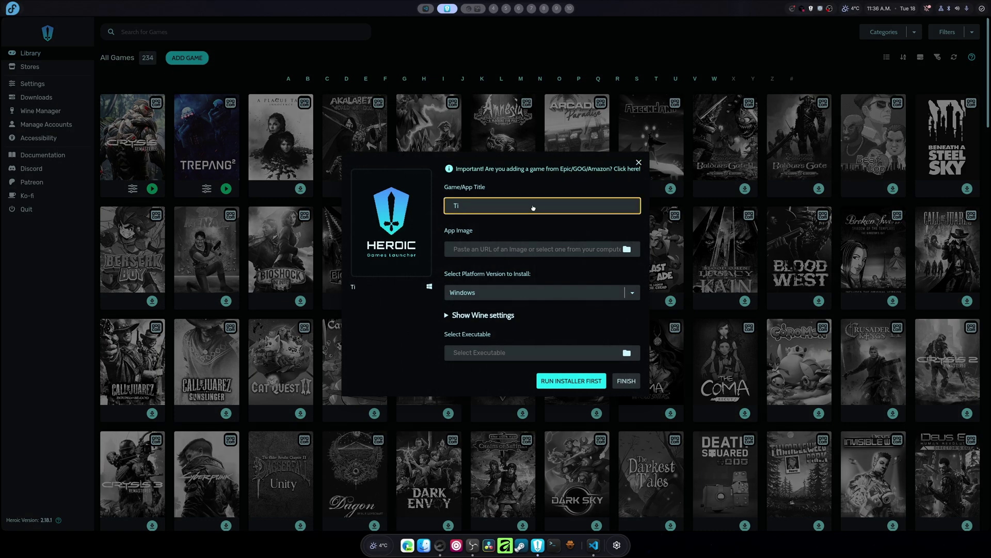
{"action": "type", "text": "EA app"}
{"action": "left_click", "coordinate": [481, 315]}
{"action": "left_click", "coordinate": [496, 370]}
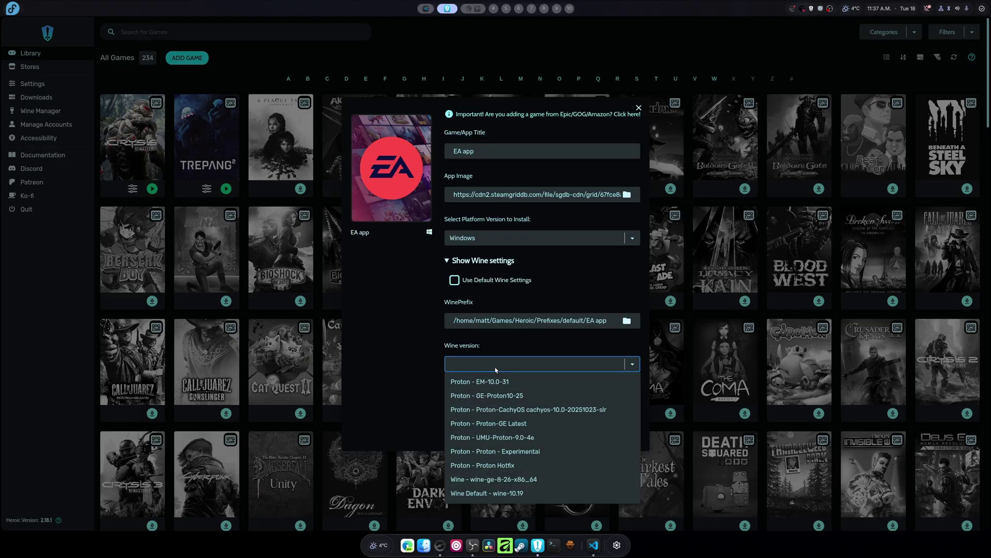
{"action": "left_click", "coordinate": [523, 424]}
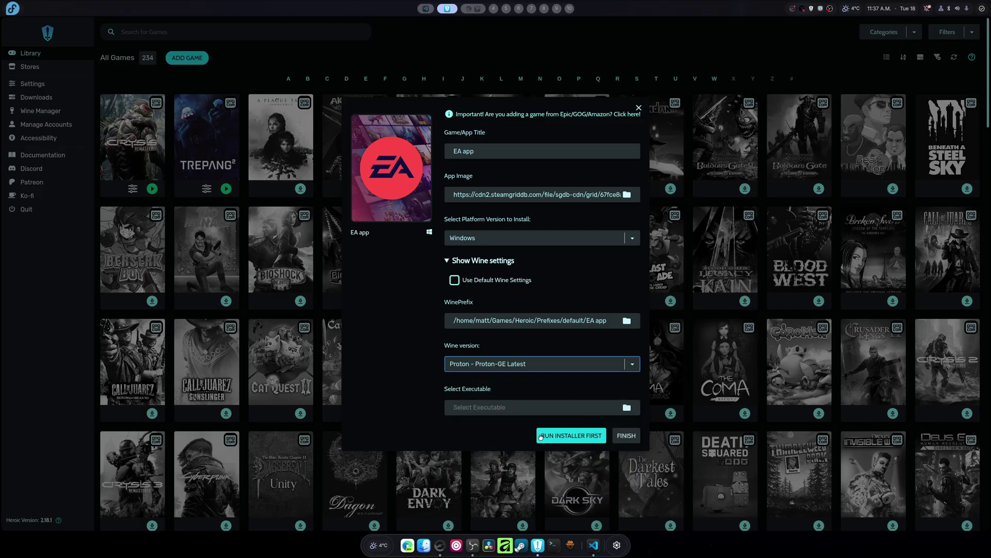
Run the EA app installer for the new entry with its default setup, and close the EA sign-in window
{"action": "left_click", "coordinate": [594, 408]}
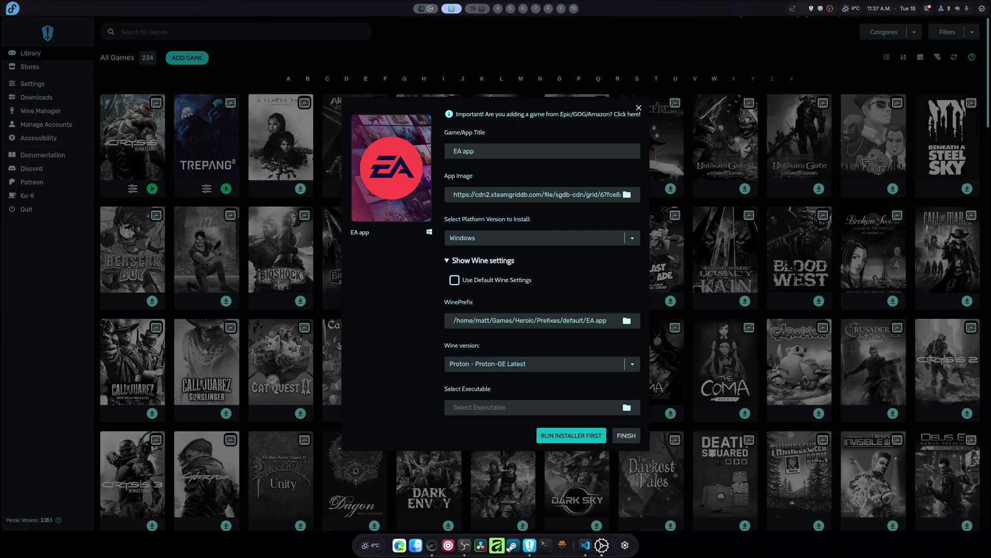
{"action": "left_click", "coordinate": [572, 436]}
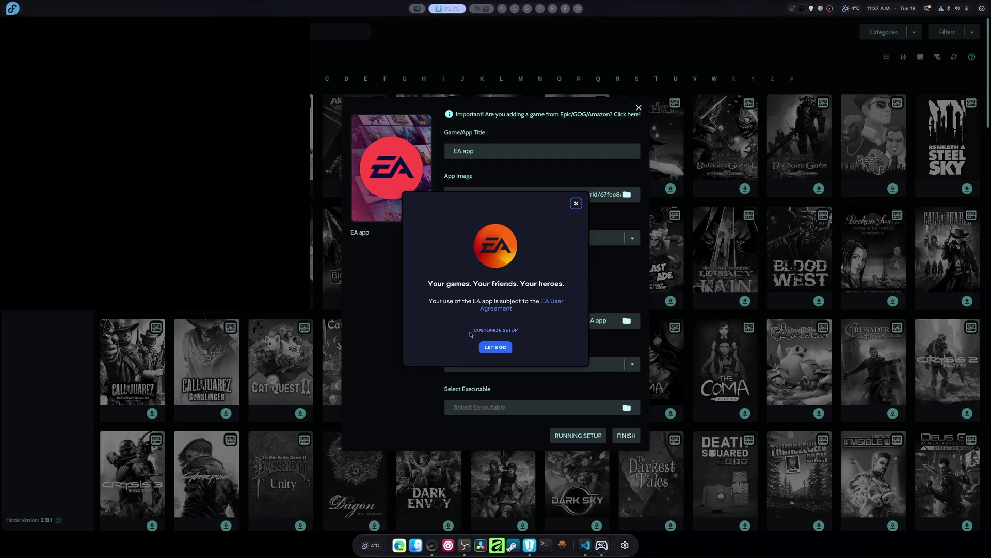
{"action": "left_click", "coordinate": [496, 347]}
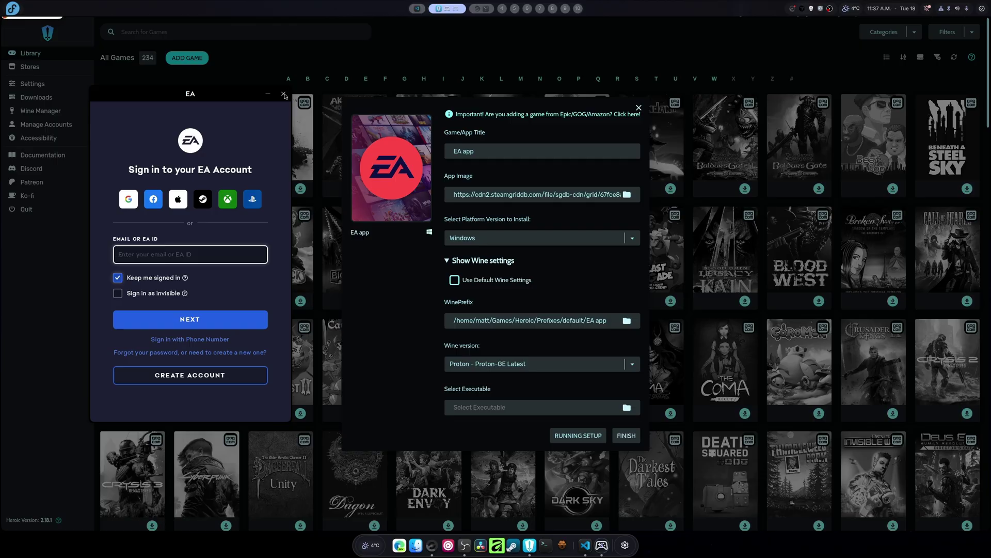
{"action": "left_click", "coordinate": [283, 94]}
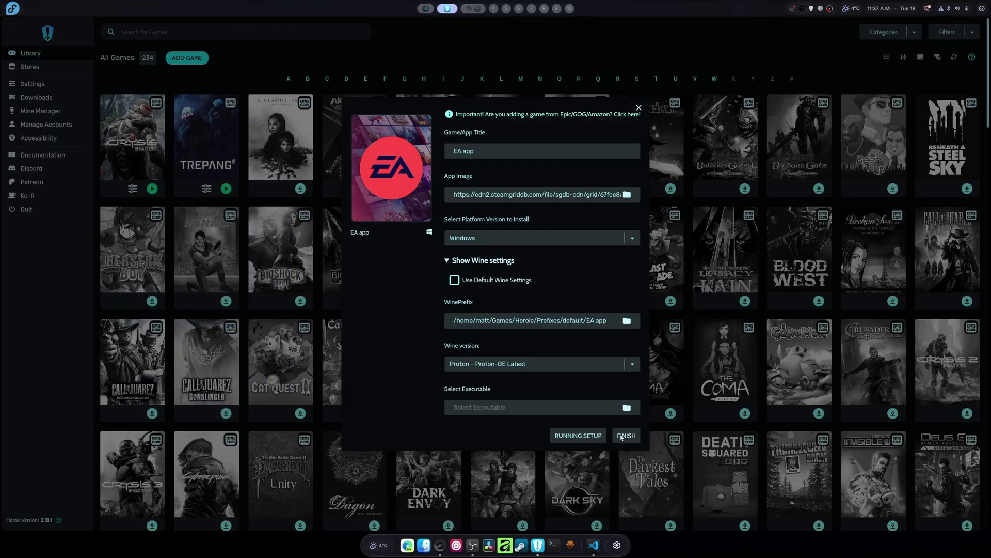
Browse for the entry's executable in the prefix's drive_c, looking through the EA Games folder in Program Files and through Program Files (x86)
{"action": "left_click", "coordinate": [626, 407]}
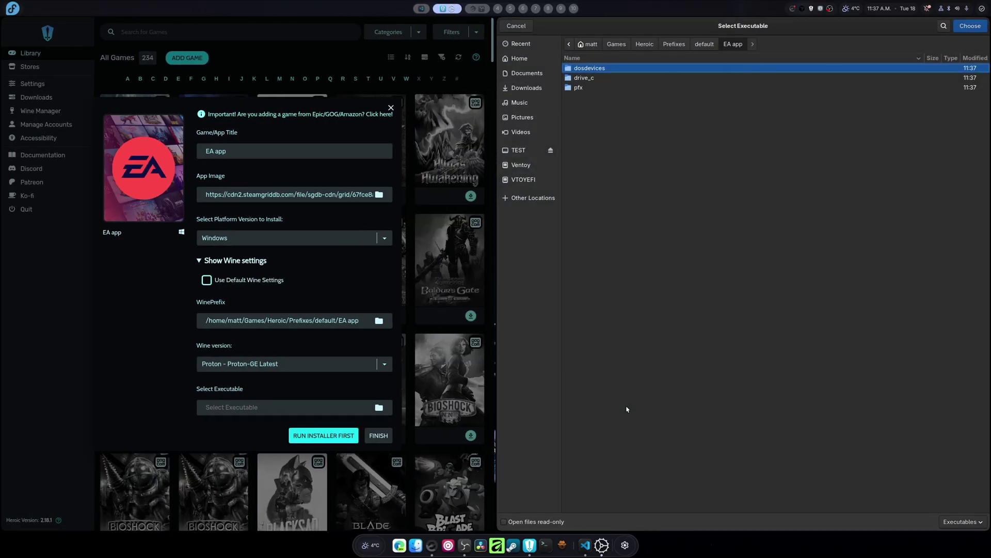
{"action": "double_click", "coordinate": [585, 78]}
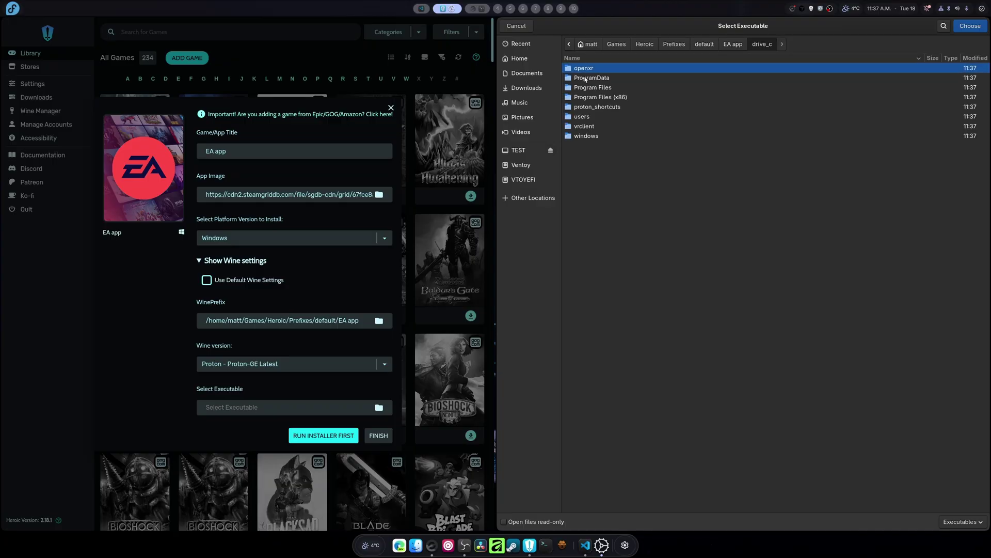
{"action": "double_click", "coordinate": [608, 89]}
{"action": "left_click", "coordinate": [599, 78]}
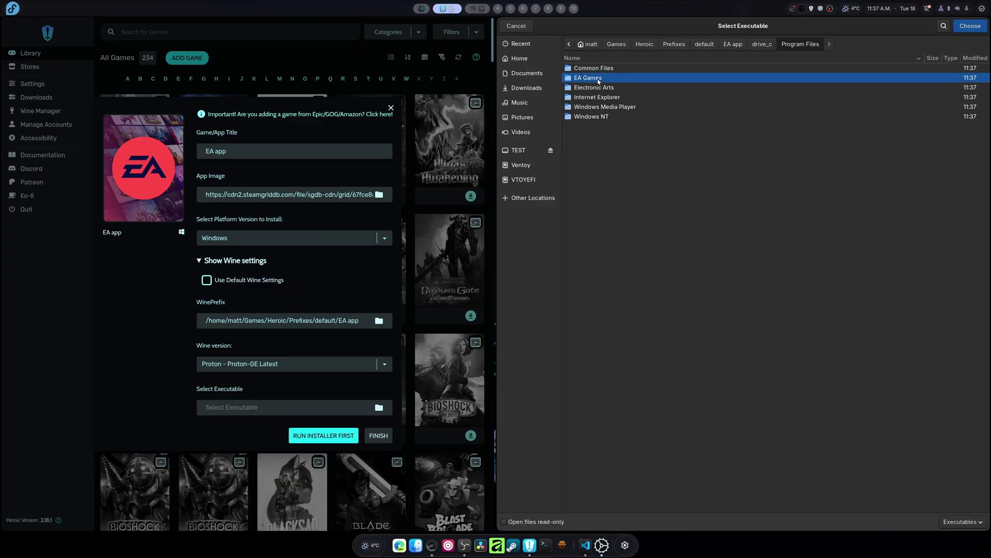
{"action": "double_click", "coordinate": [599, 79]}
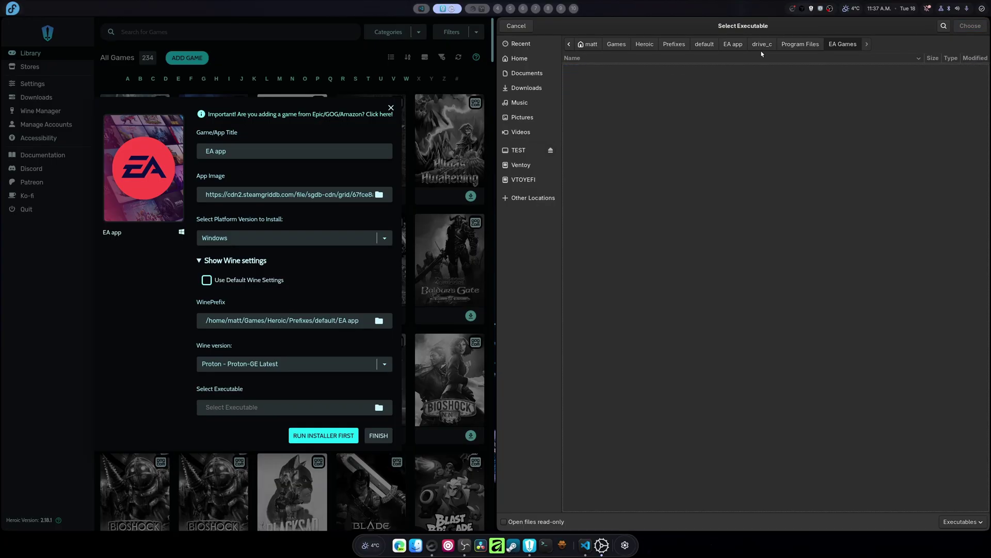
{"action": "left_click", "coordinate": [800, 44]}
{"action": "left_click", "coordinate": [762, 43]}
{"action": "double_click", "coordinate": [597, 97]}
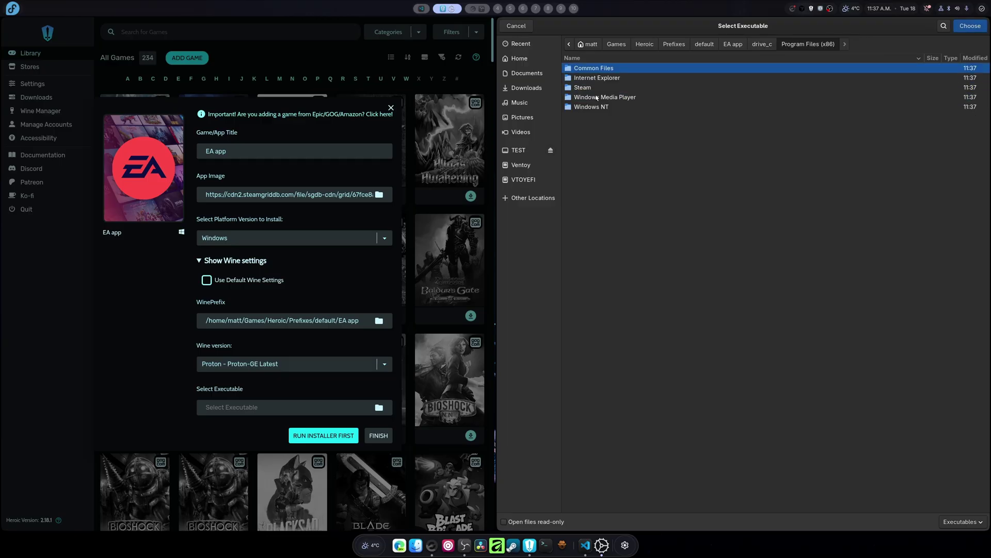
{"action": "left_click", "coordinate": [757, 44]}
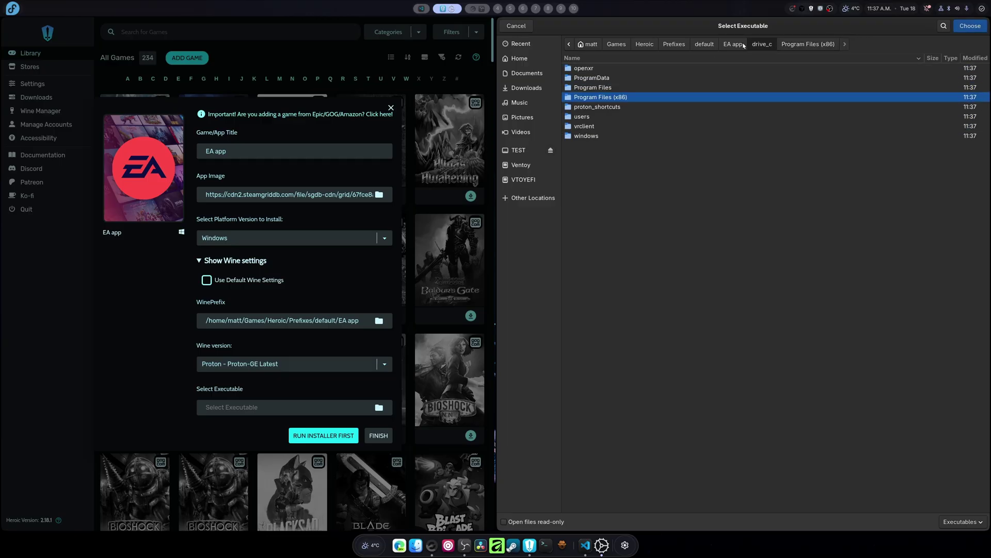
Choose EALauncher.exe from the nested EA Desktop folder under Program Files/Electronic Arts as the entry's executable
{"action": "double_click", "coordinate": [607, 89]}
{"action": "double_click", "coordinate": [608, 88]}
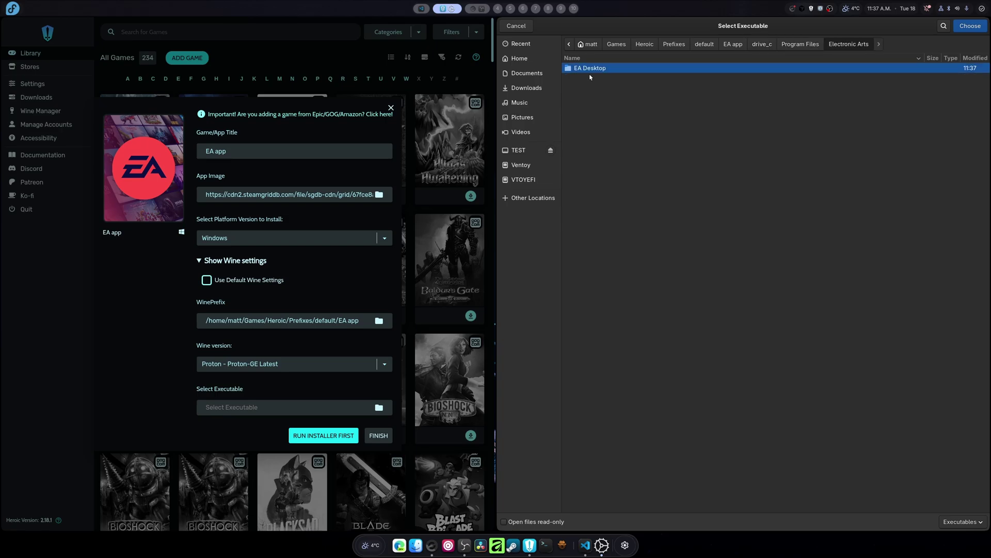
{"action": "double_click", "coordinate": [585, 70]}
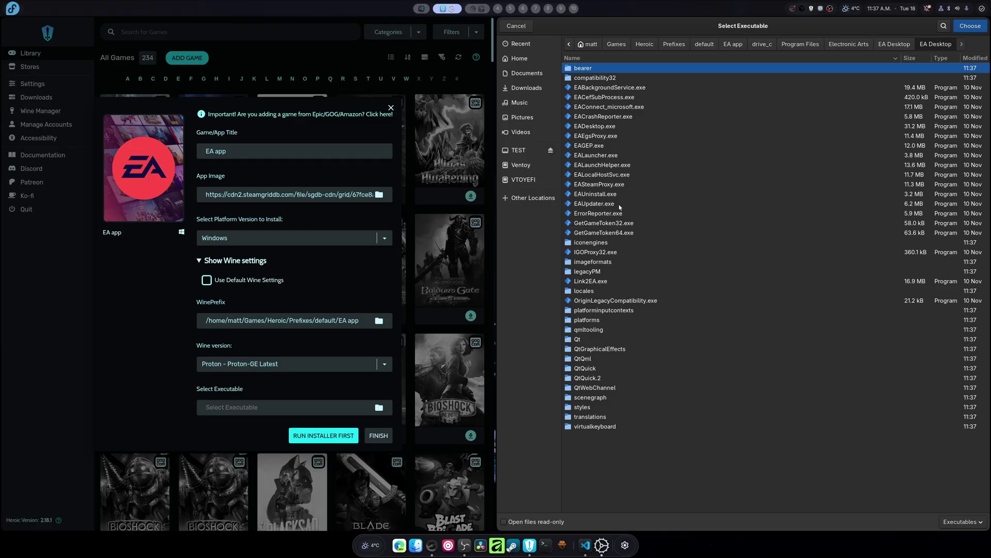
{"action": "double_click", "coordinate": [595, 160]}
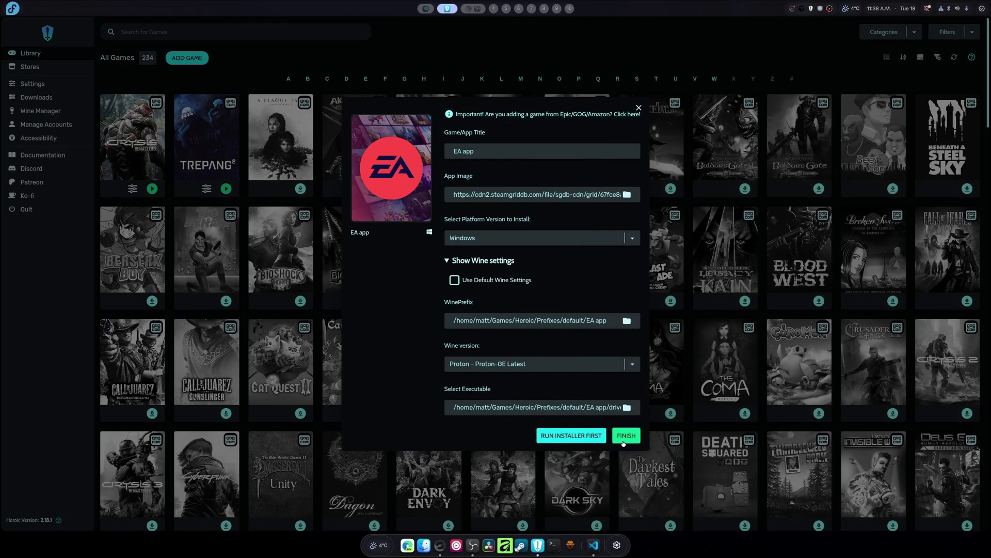
Finish adding the EA app entry to the library, launch it, and close its sign-in window
{"action": "left_click", "coordinate": [623, 440]}
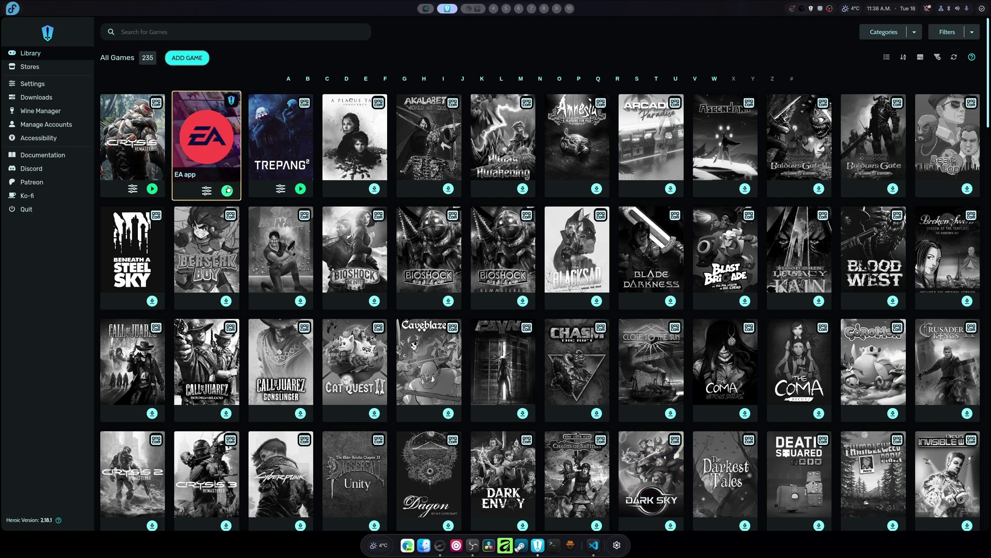
{"action": "left_click", "coordinate": [227, 190]}
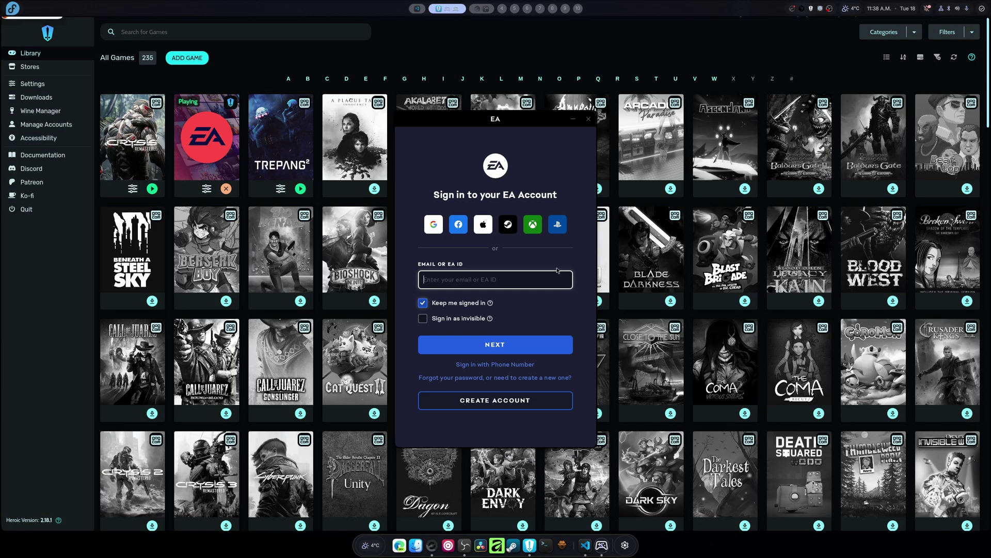
{"action": "left_click", "coordinate": [588, 120]}
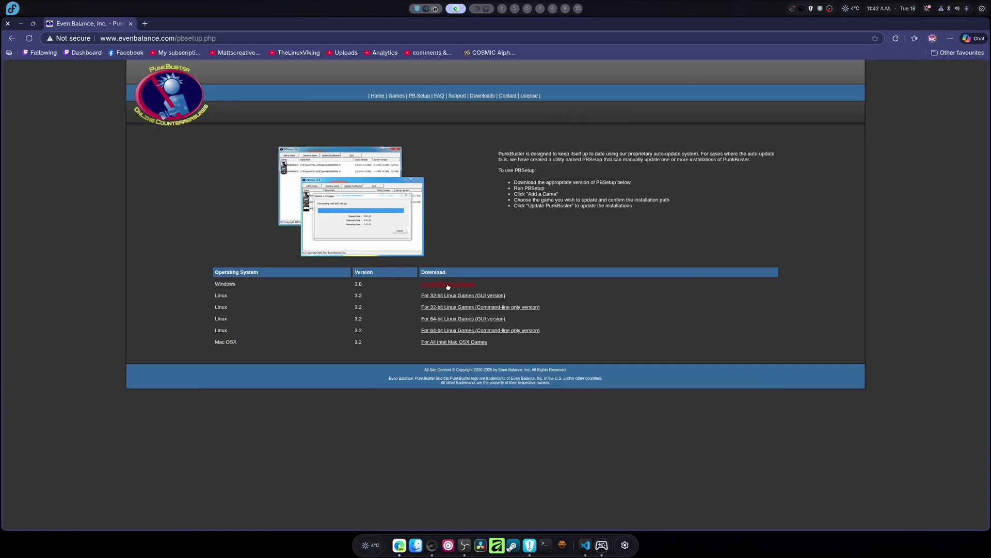
Download the Windows PBSetup archive pbsetup.zip from evenbalance.com, continuing past the certificate warning, and close the browser
{"action": "left_click", "coordinate": [470, 283]}
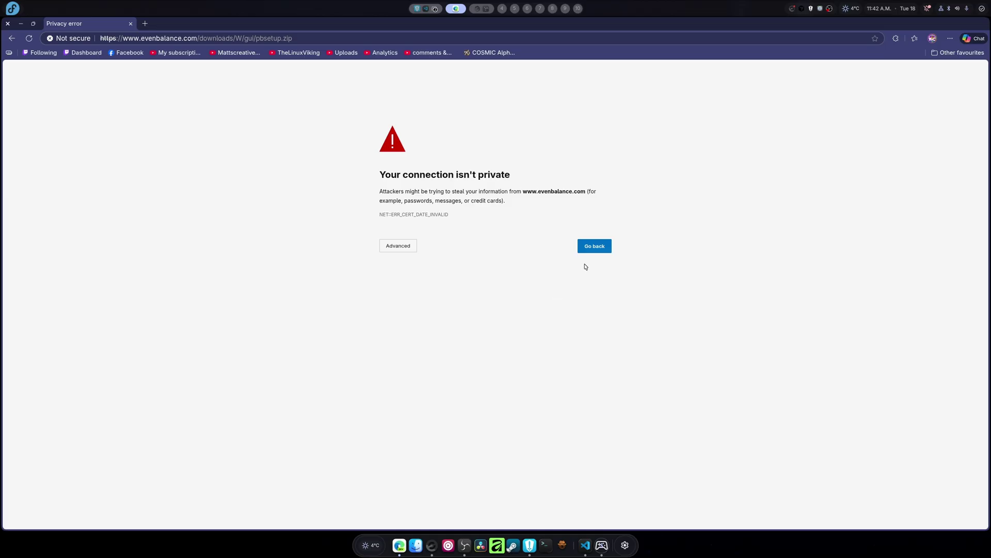
{"action": "left_click", "coordinate": [401, 247]}
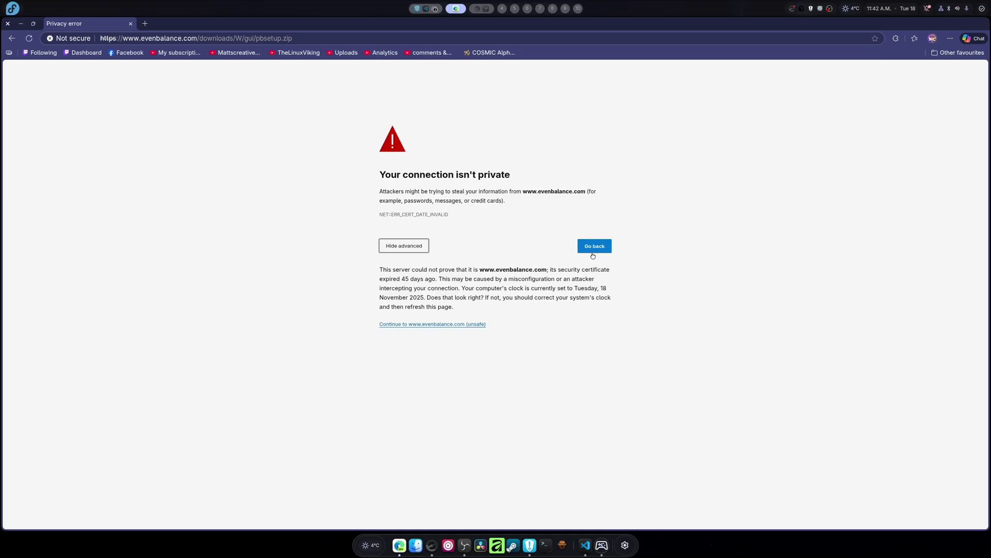
{"action": "left_click", "coordinate": [427, 324]}
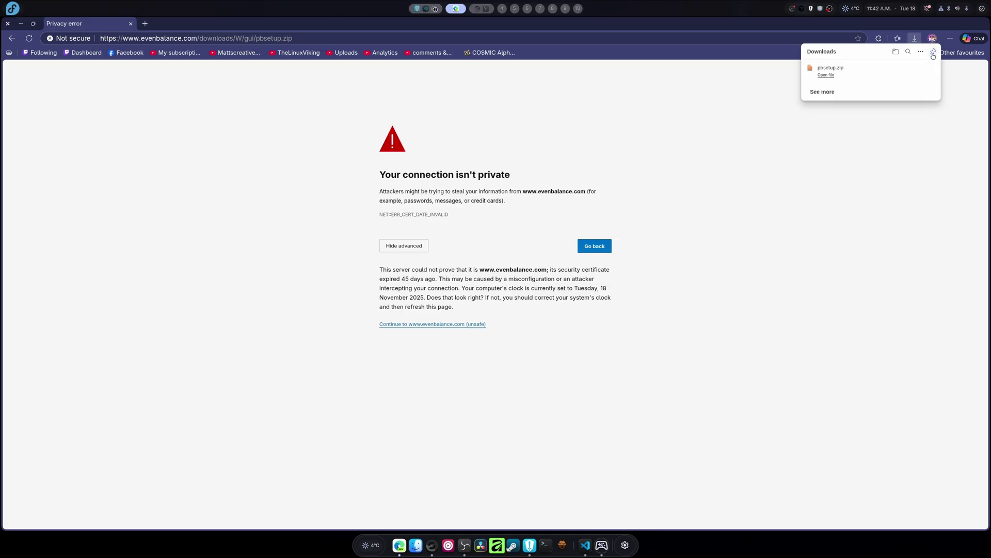
{"action": "key", "text": "super+q"}
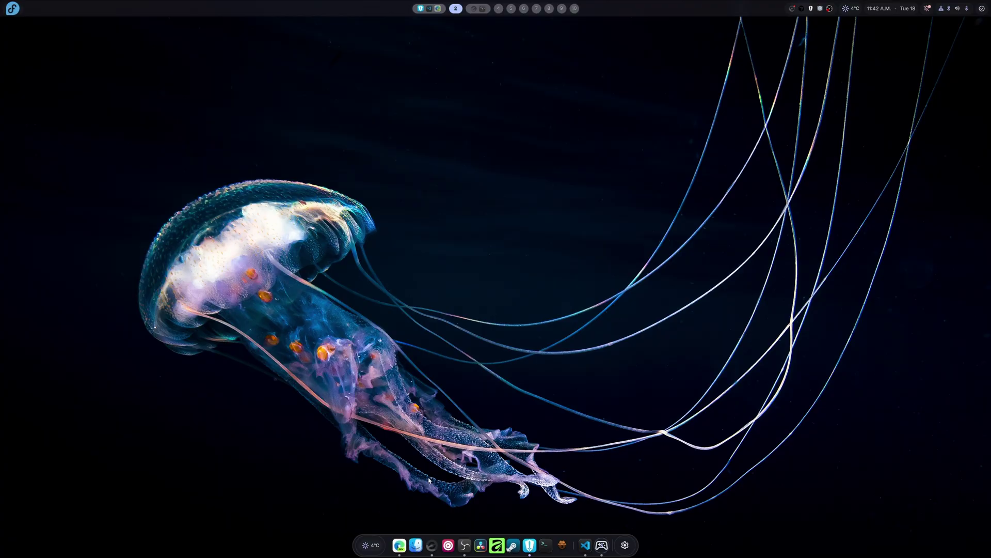
Switch to the file manager and extract pbsetup.zip in the Documents folder
{"action": "key", "text": "super+e"}
{"action": "key", "text": "super+shift+1"}
{"action": "key", "text": "super+e"}
{"action": "right_click", "coordinate": [242, 60]}
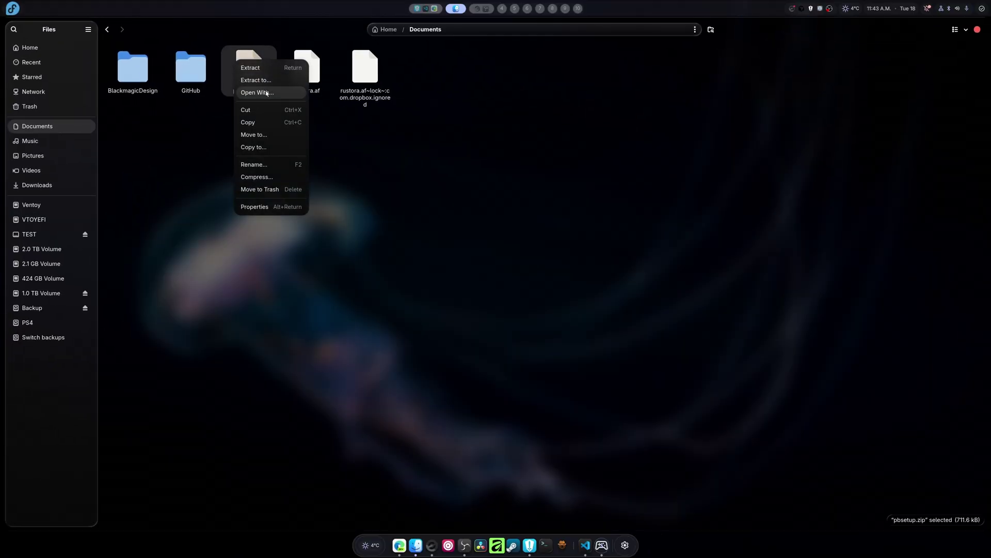
{"action": "left_click", "coordinate": [261, 65]}
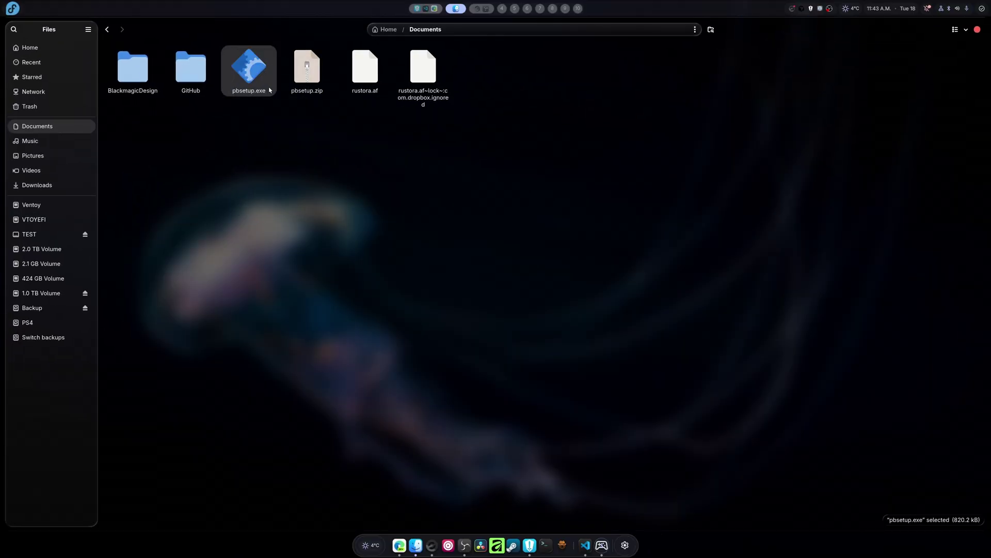
{"action": "left_click", "coordinate": [270, 121]}
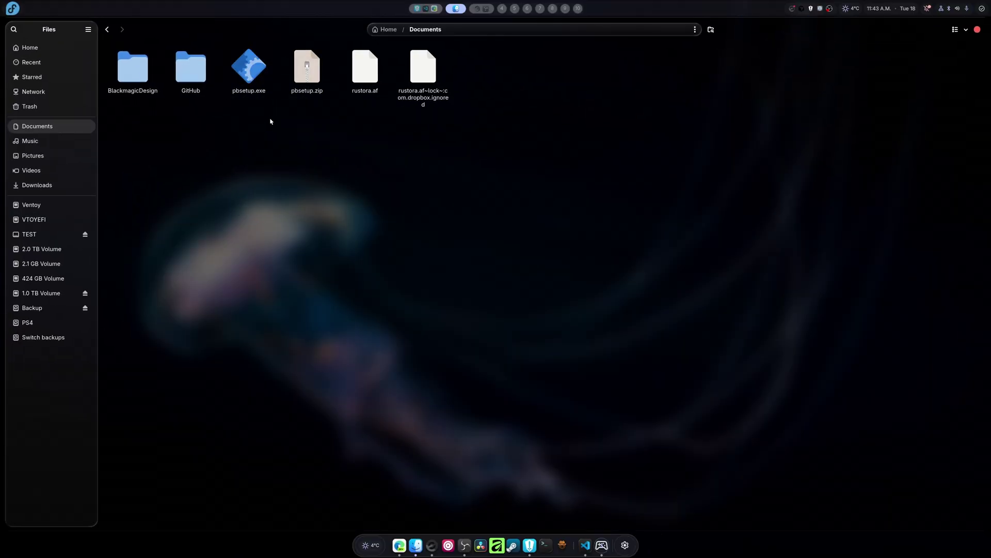
Run the extracted pbsetup.exe, agree to the PunkBuster license agreement, and accept the first-run version check
{"action": "right_click", "coordinate": [251, 67]}
{"action": "left_click", "coordinate": [266, 75]}
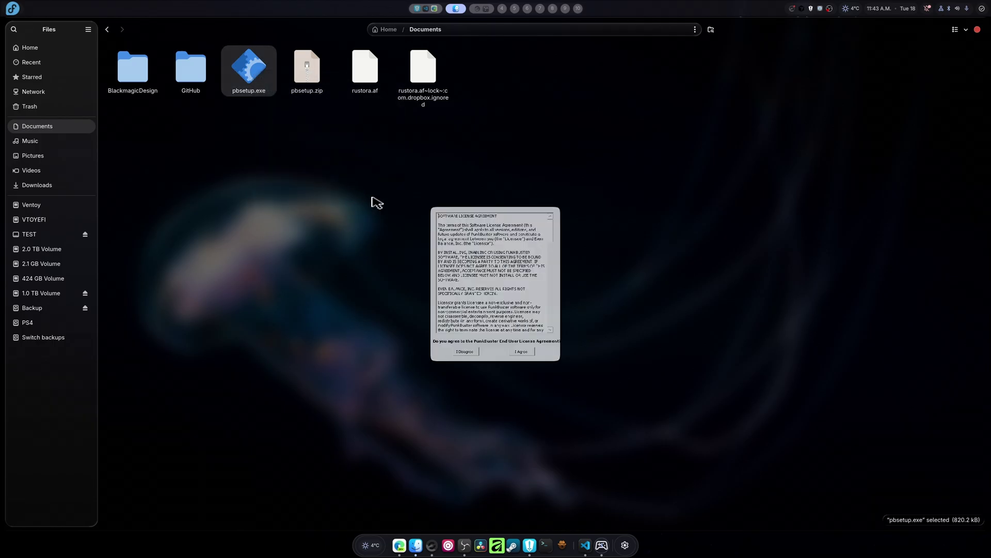
{"action": "left_click", "coordinate": [519, 351]}
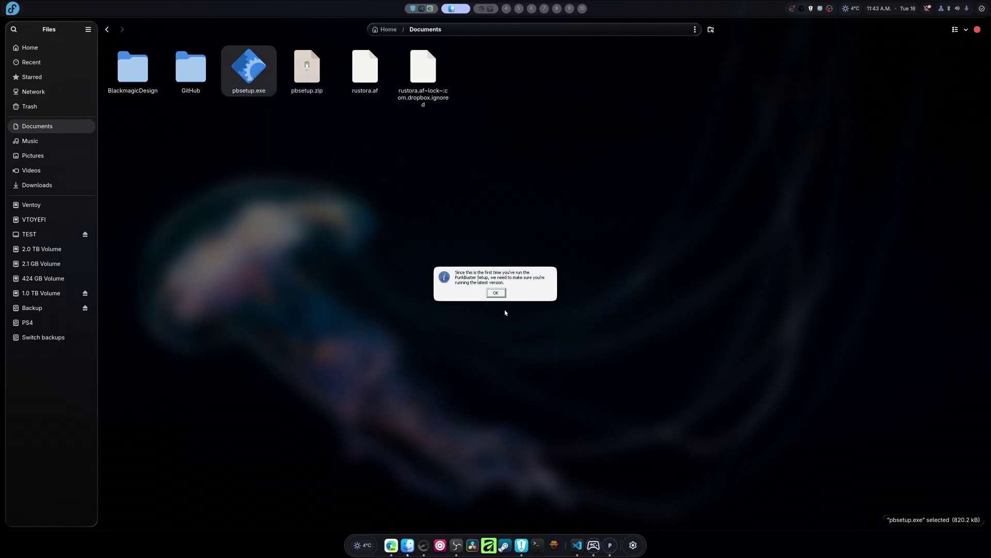
{"action": "left_click", "coordinate": [496, 293]}
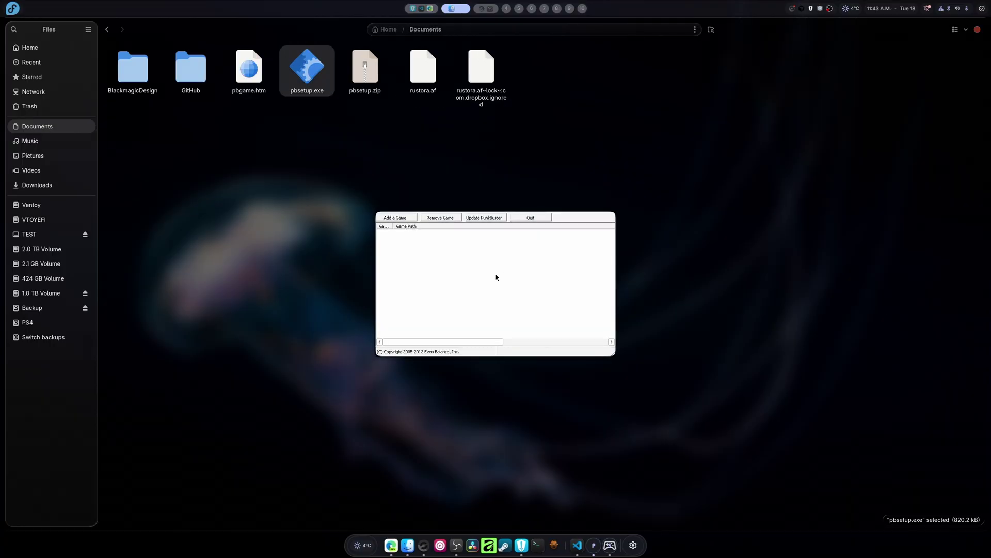
Start adding a game in PunkBuster Setup and choose Battlefield 4 as the game
{"action": "left_click", "coordinate": [396, 217]}
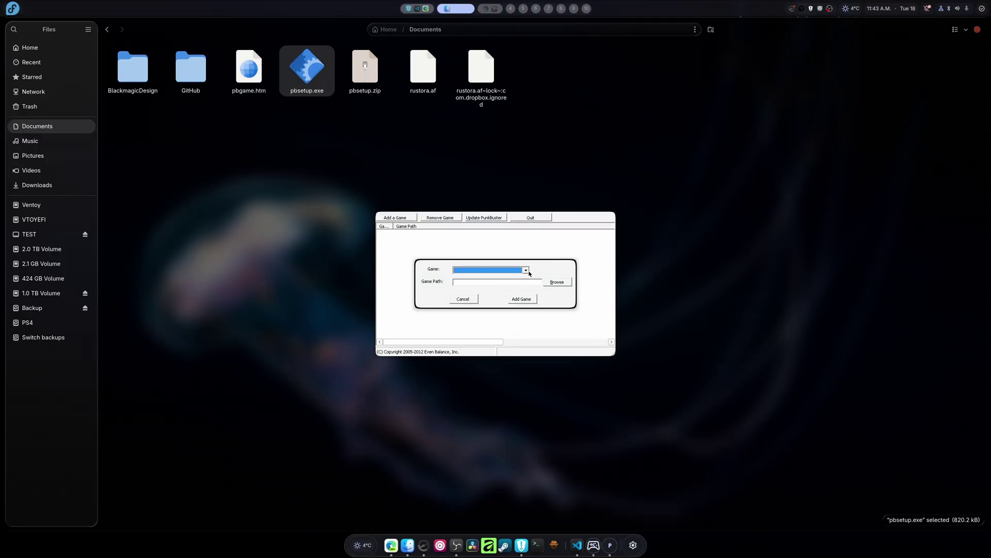
{"action": "left_click", "coordinate": [528, 272]}
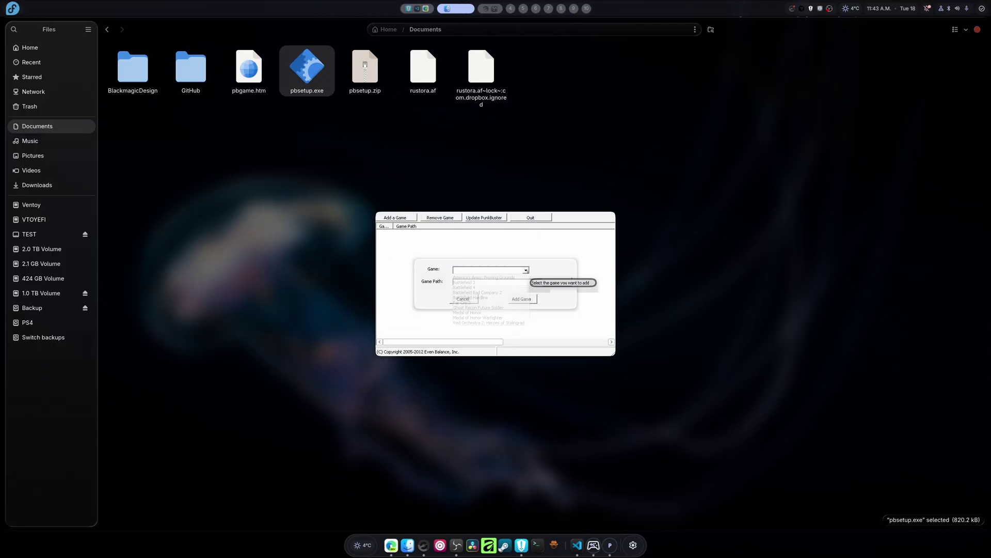
{"action": "left_click", "coordinate": [502, 288]}
{"action": "left_click_drag", "start_coordinate": [540, 282], "coordinate": [416, 285]}
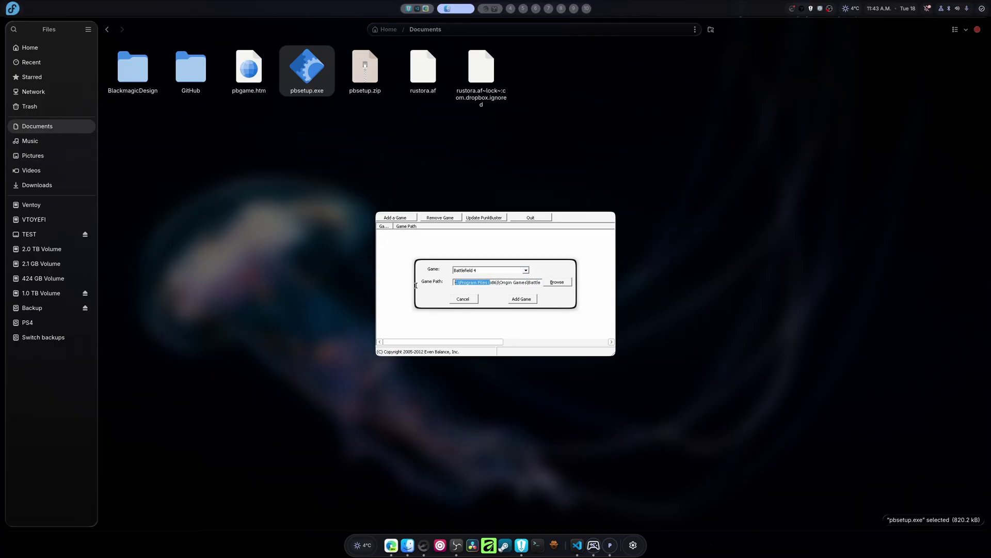
Browse for the game path from the home folder into Games/Heroic/Prefixes/default and expand the EA app prefix
{"action": "left_click", "coordinate": [566, 284]}
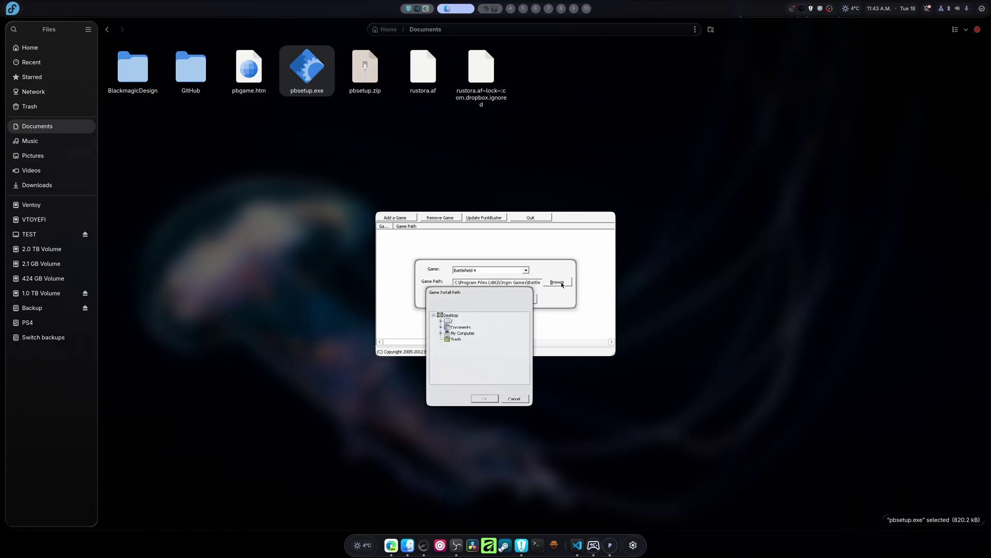
{"action": "left_click", "coordinate": [439, 320]}
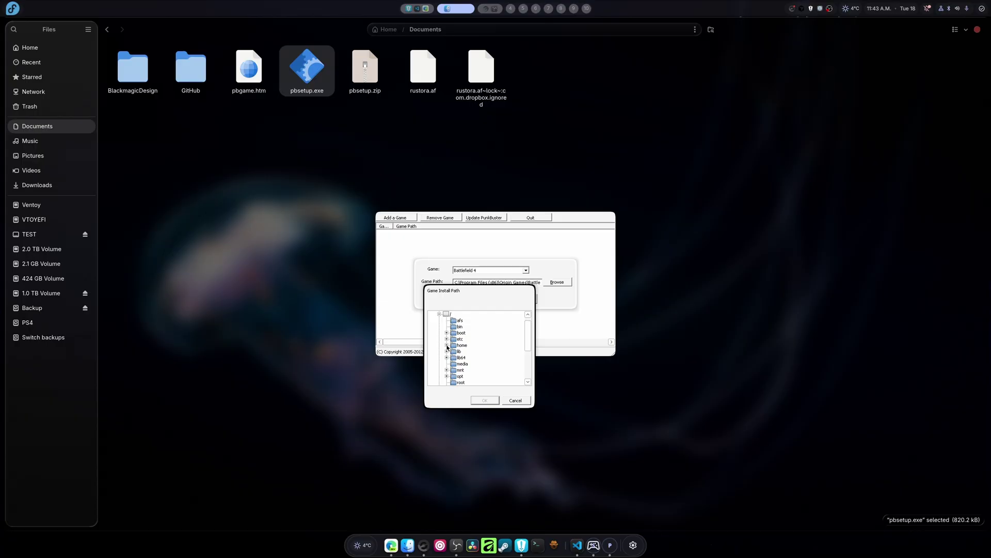
{"action": "left_click", "coordinate": [447, 345]}
{"action": "left_click", "coordinate": [454, 352]}
{"action": "scroll", "coordinate": [481, 336], "scroll_direction": "down", "scroll_amount": 5}
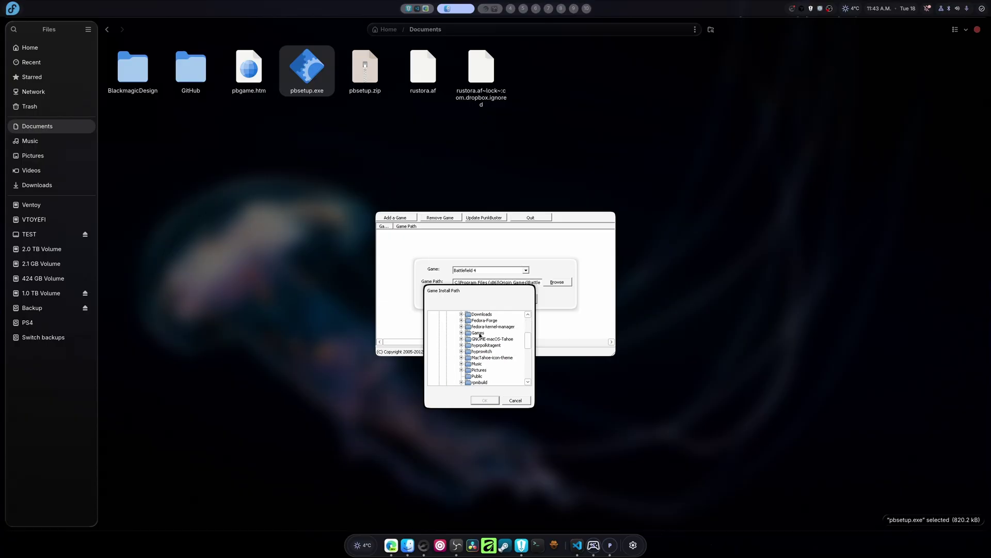
{"action": "scroll", "coordinate": [480, 336], "scroll_direction": "up", "scroll_amount": 3}
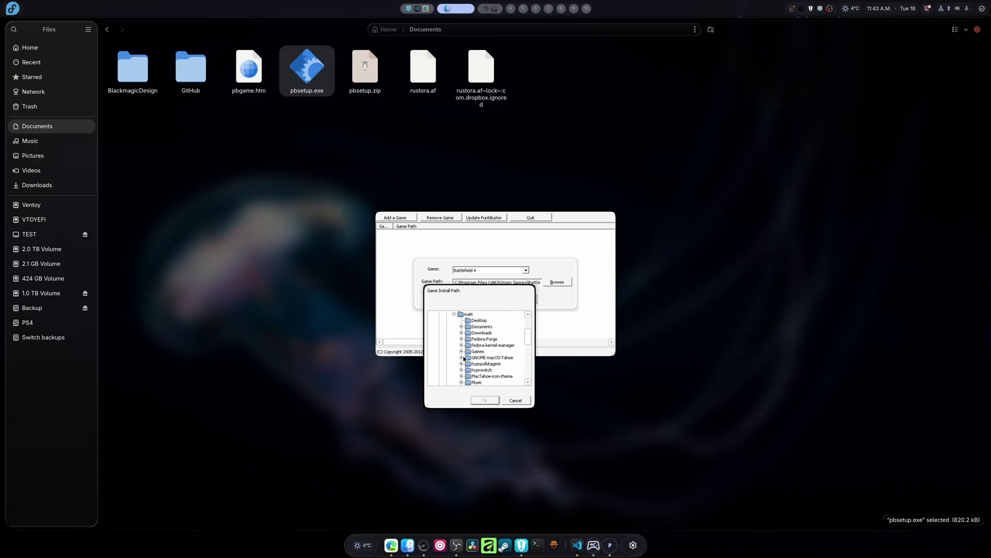
{"action": "left_click", "coordinate": [461, 351]}
{"action": "scroll", "coordinate": [474, 342], "scroll_direction": "down", "scroll_amount": 1}
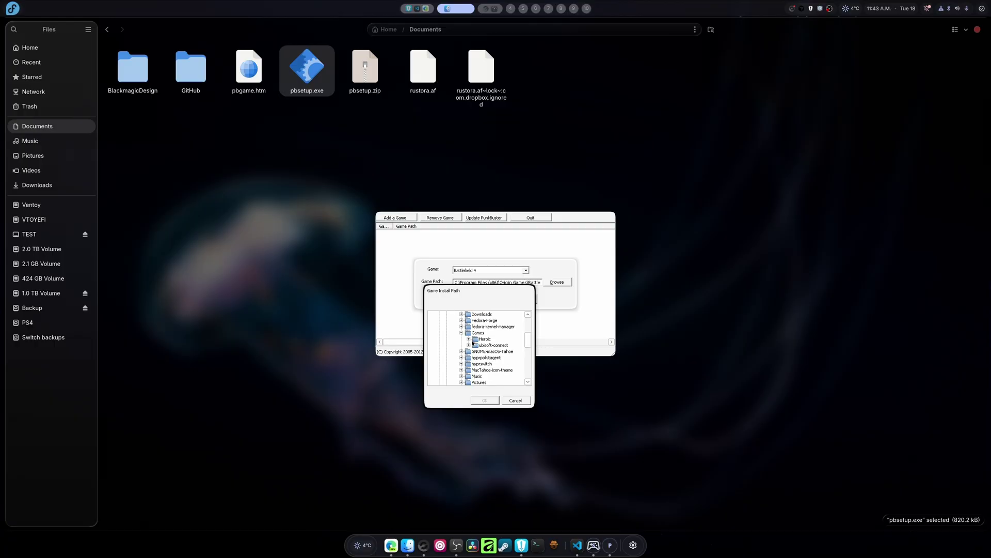
{"action": "left_click", "coordinate": [469, 339]}
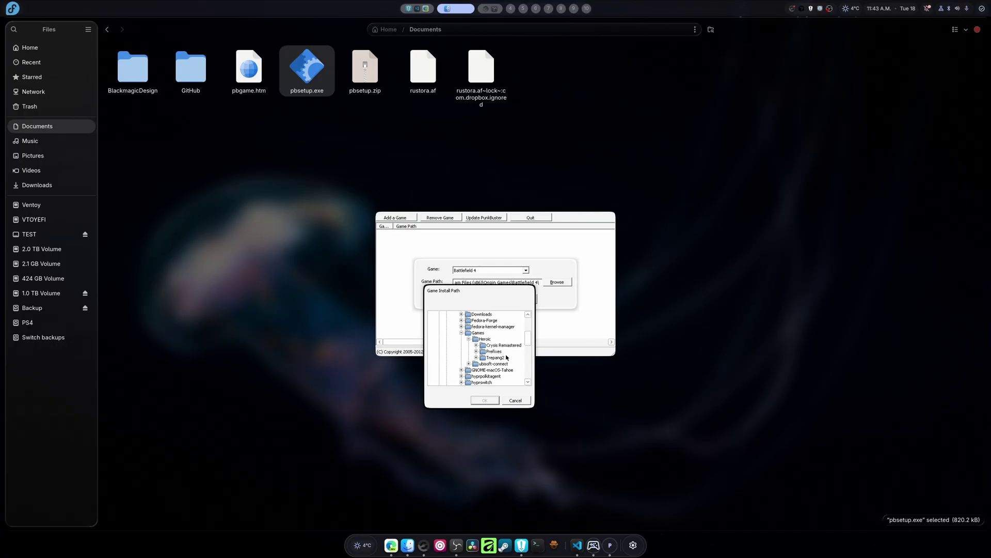
{"action": "left_click", "coordinate": [476, 351]}
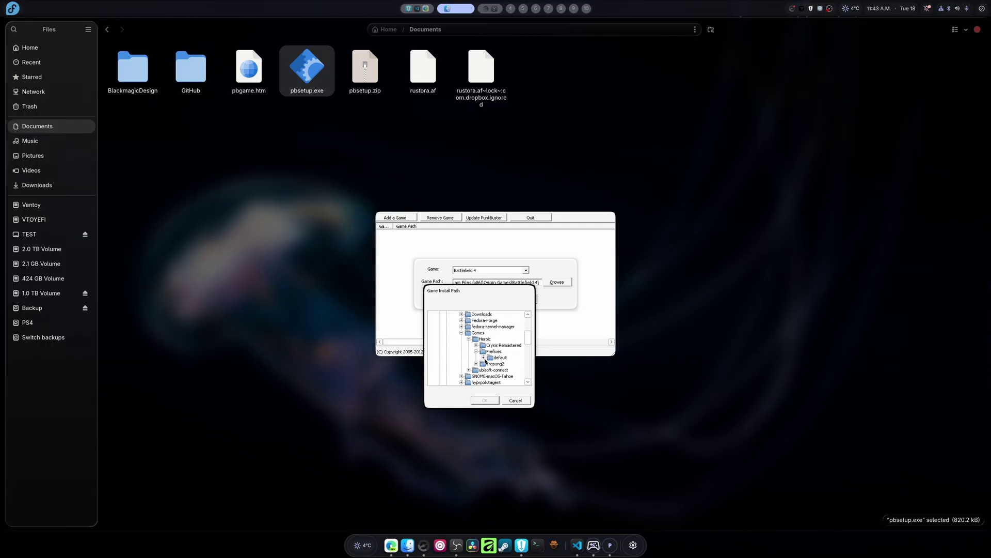
{"action": "left_click", "coordinate": [483, 358]}
{"action": "left_click", "coordinate": [491, 365]}
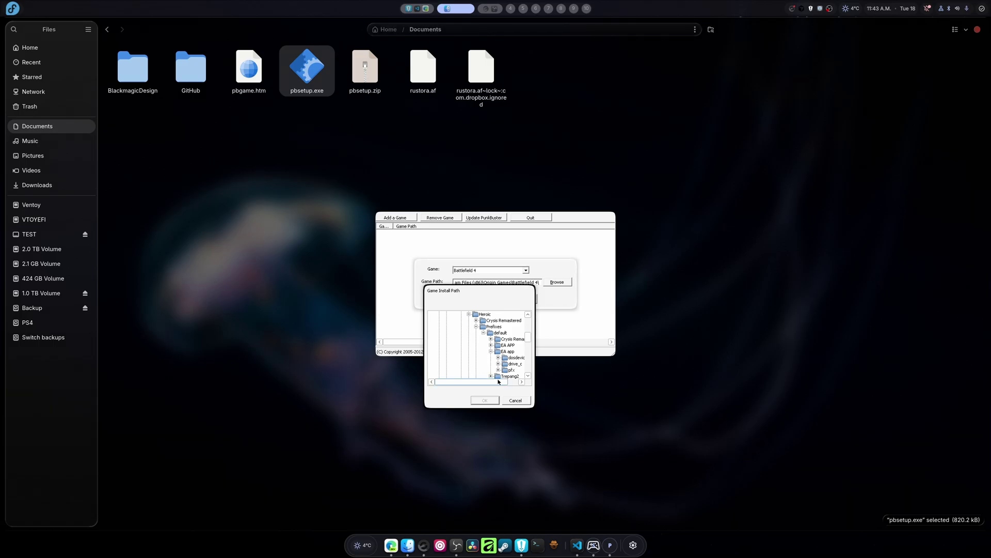
Select the Battlefield 4 folder under drive_c/Program Files/EA Games as the game path and add the game
{"action": "left_click", "coordinate": [521, 382]}
{"action": "left_click", "coordinate": [484, 364]}
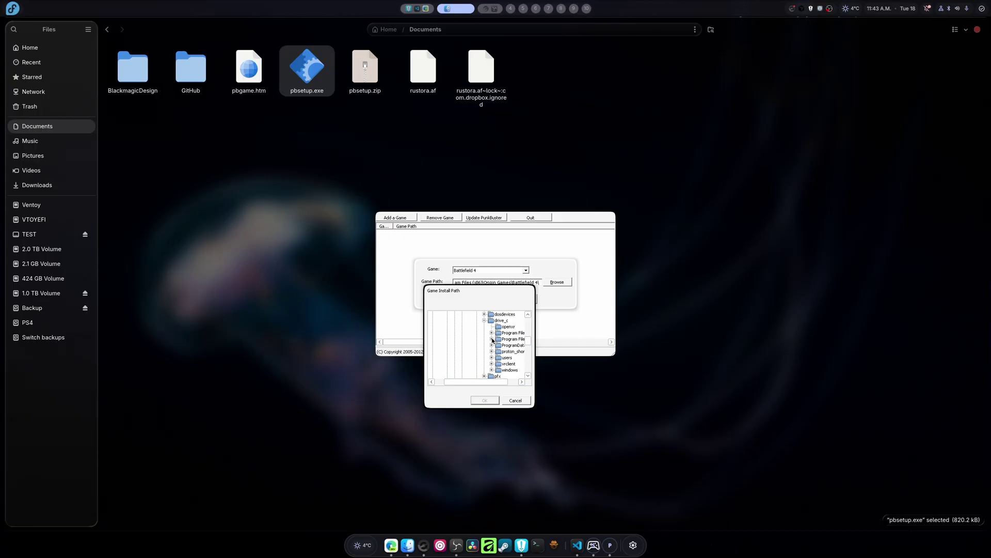
{"action": "left_click", "coordinate": [492, 339]}
{"action": "left_click", "coordinate": [492, 333]}
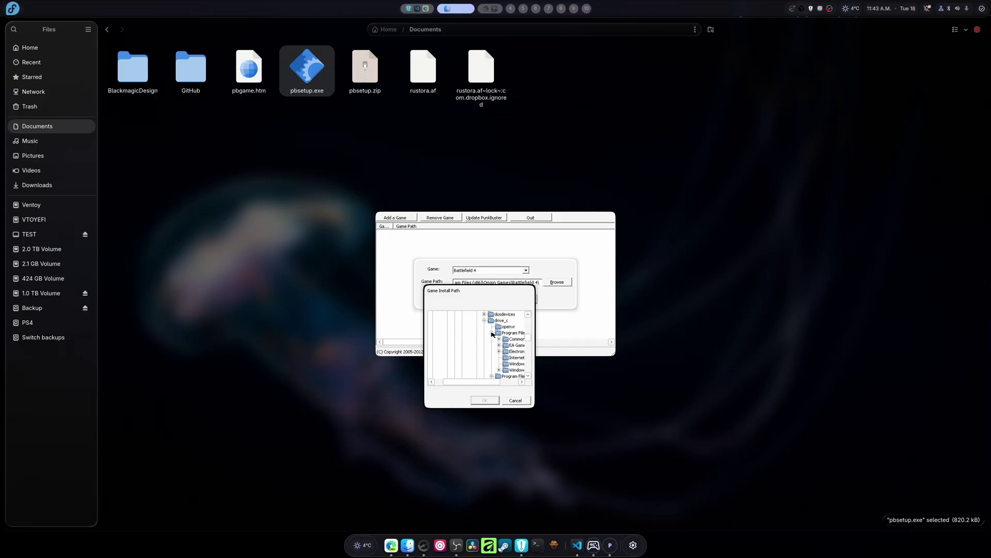
{"action": "left_click_drag", "start_coordinate": [488, 382], "coordinate": [506, 385]}
{"action": "left_click", "coordinate": [469, 345]}
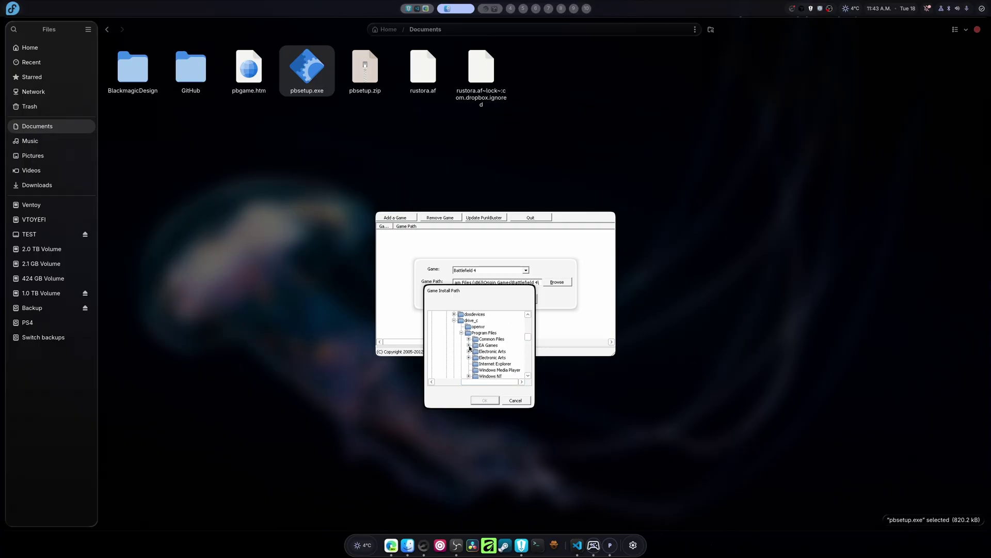
{"action": "left_click", "coordinate": [475, 351]}
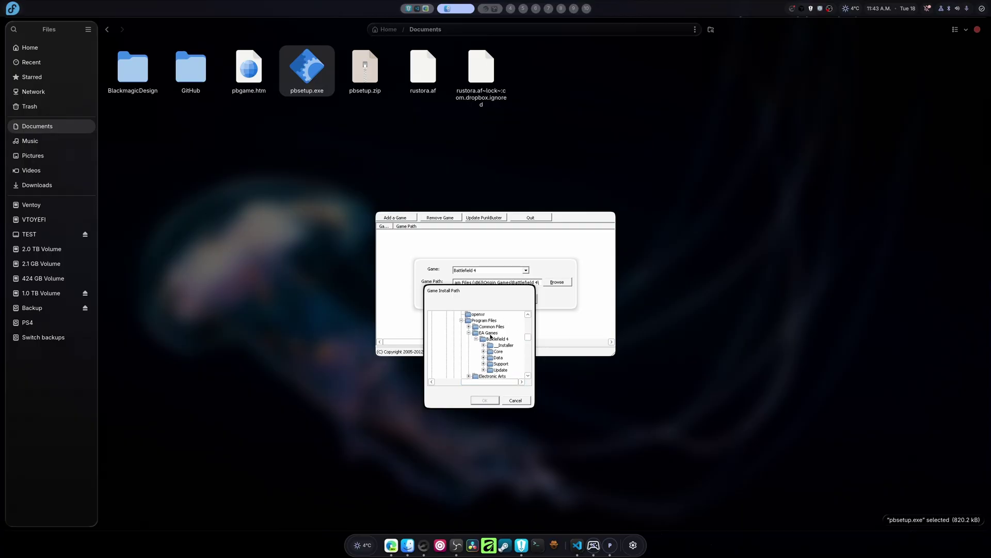
{"action": "left_click", "coordinate": [489, 332]}
{"action": "left_click", "coordinate": [495, 339]}
{"action": "left_click", "coordinate": [485, 400]}
{"action": "left_click", "coordinate": [522, 298]}
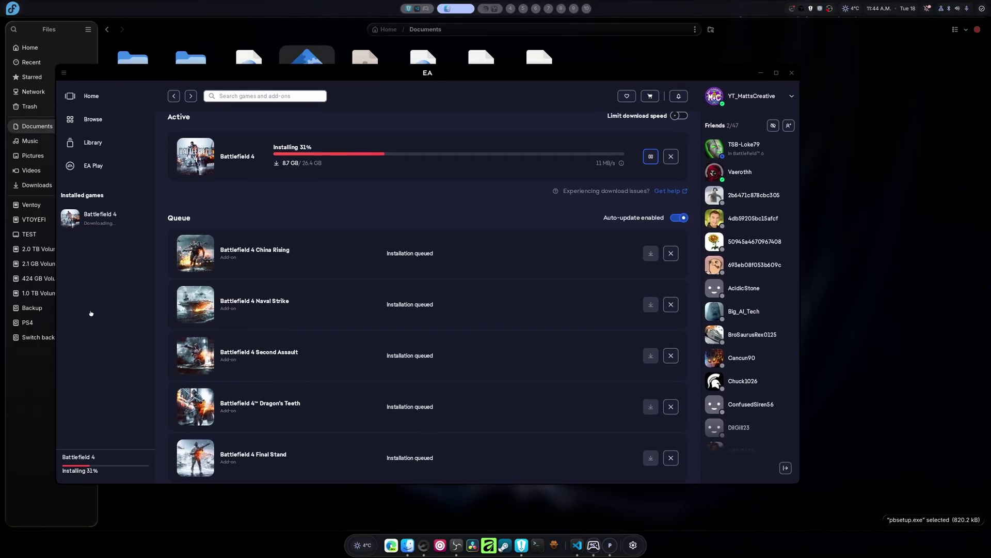
{"action": "left_click_drag", "start_coordinate": [91, 314], "coordinate": [157, 310]}
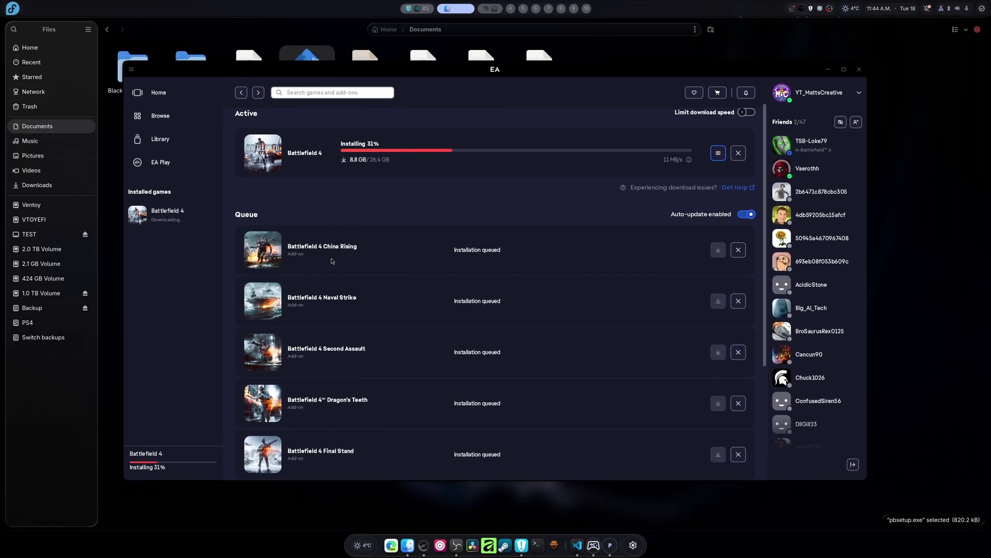
{"action": "left_click_drag", "start_coordinate": [332, 261], "coordinate": [343, 247]}
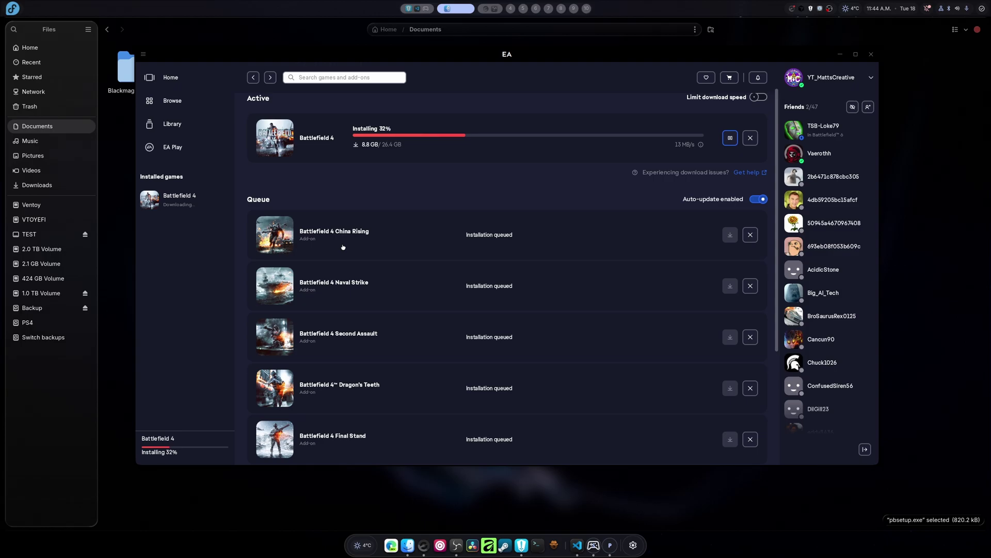
{"action": "left_click_drag", "start_coordinate": [343, 247], "coordinate": [406, 253]}
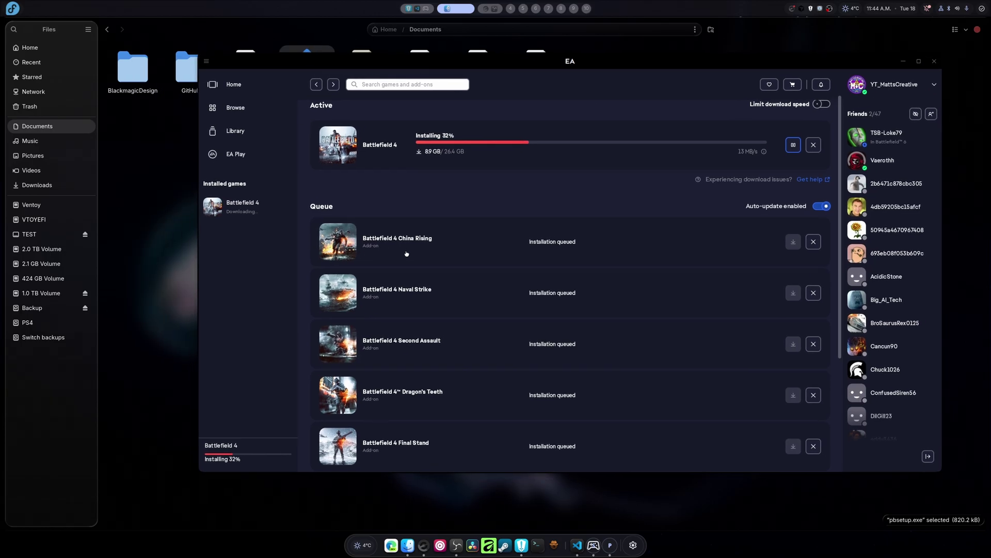